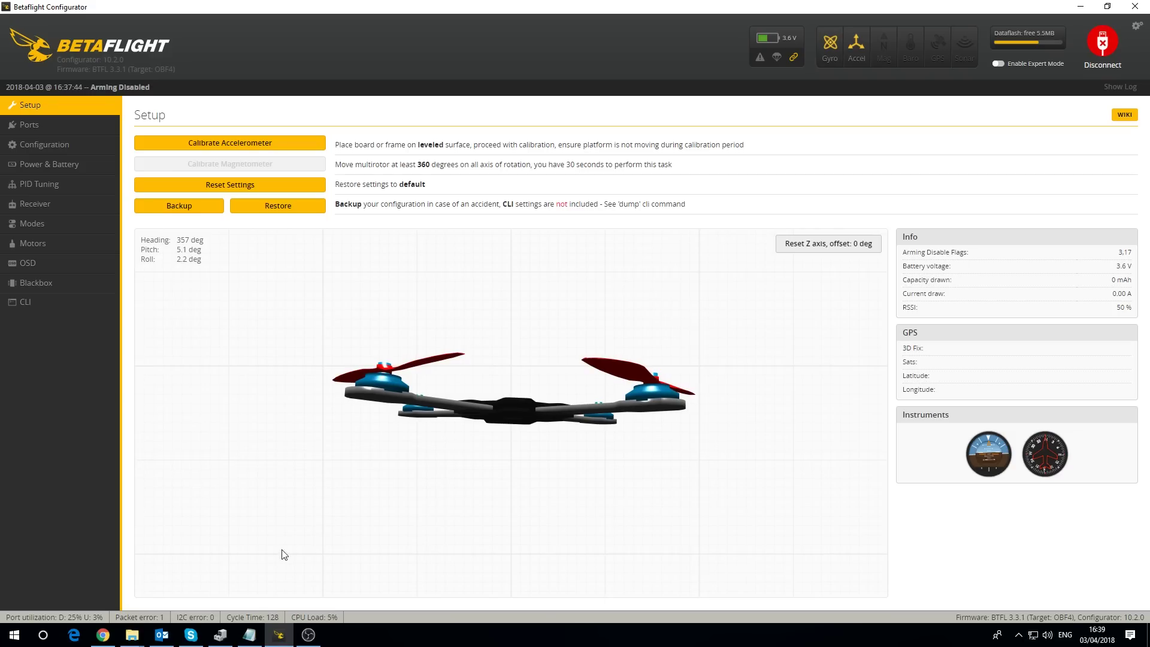
Review the dt140.txt notes through to the resource and pinio commands at the end of the file.
left_click(251, 634)
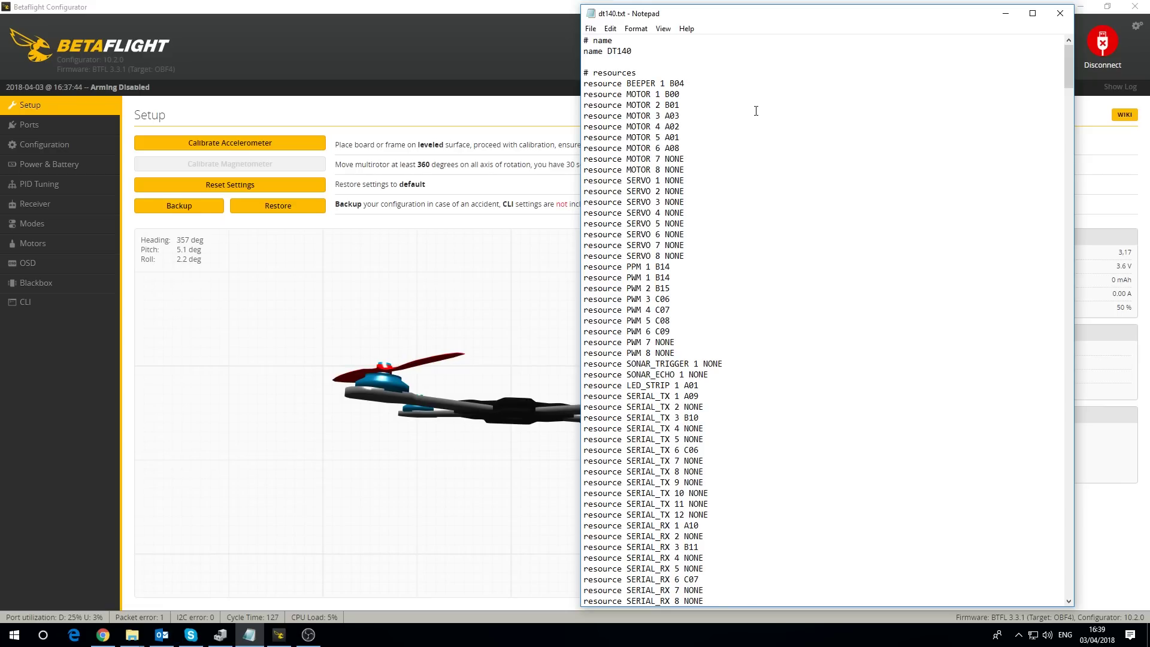
scroll(693, 60, "down", 8)
scroll(703, 208, "up", 8)
scroll(723, 299, "down", 20)
scroll(723, 299, "down", 20)
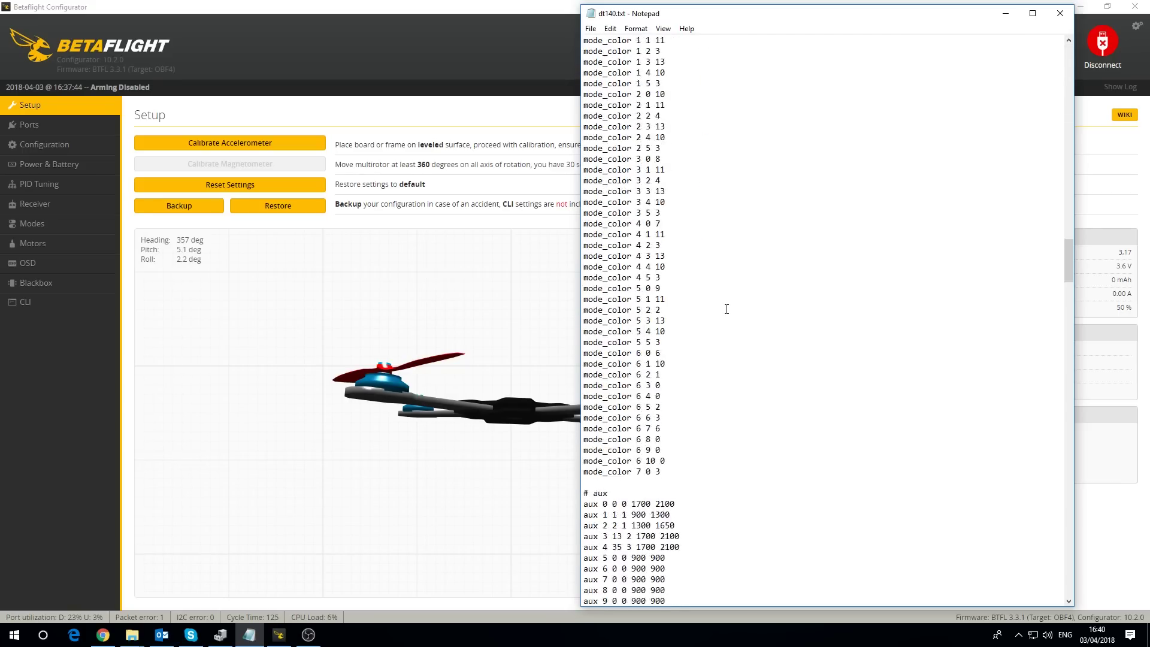
scroll(731, 309, "down", 20)
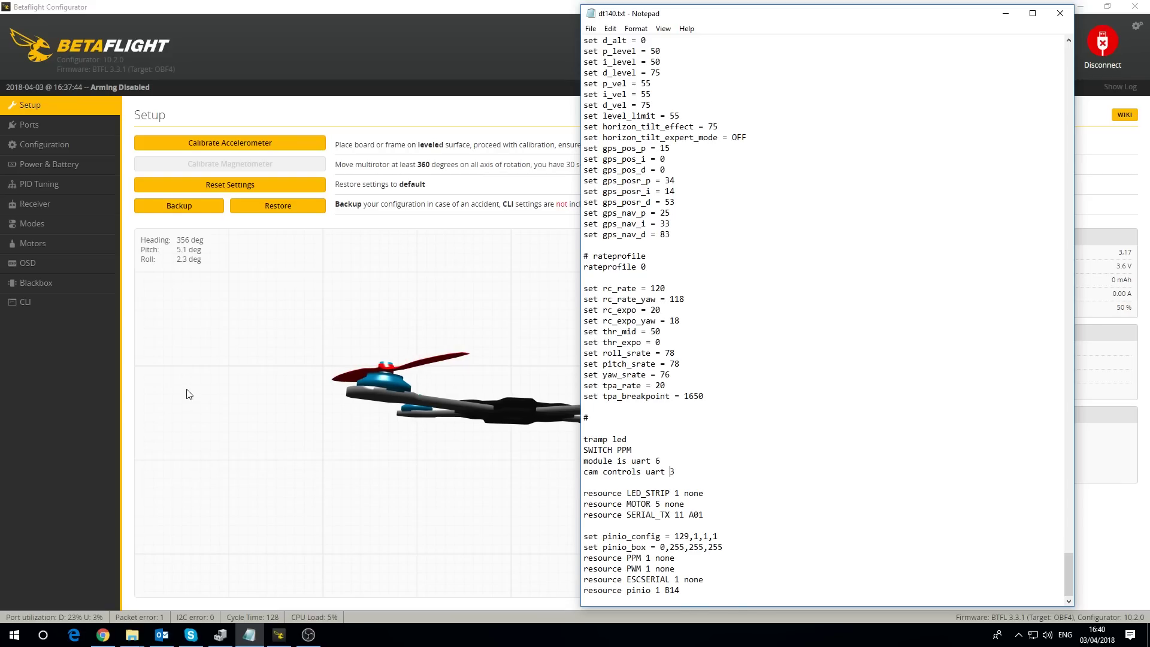
List the flight controller's resource assignments with the resource command in the Betaflight CLI.
left_click(27, 303)
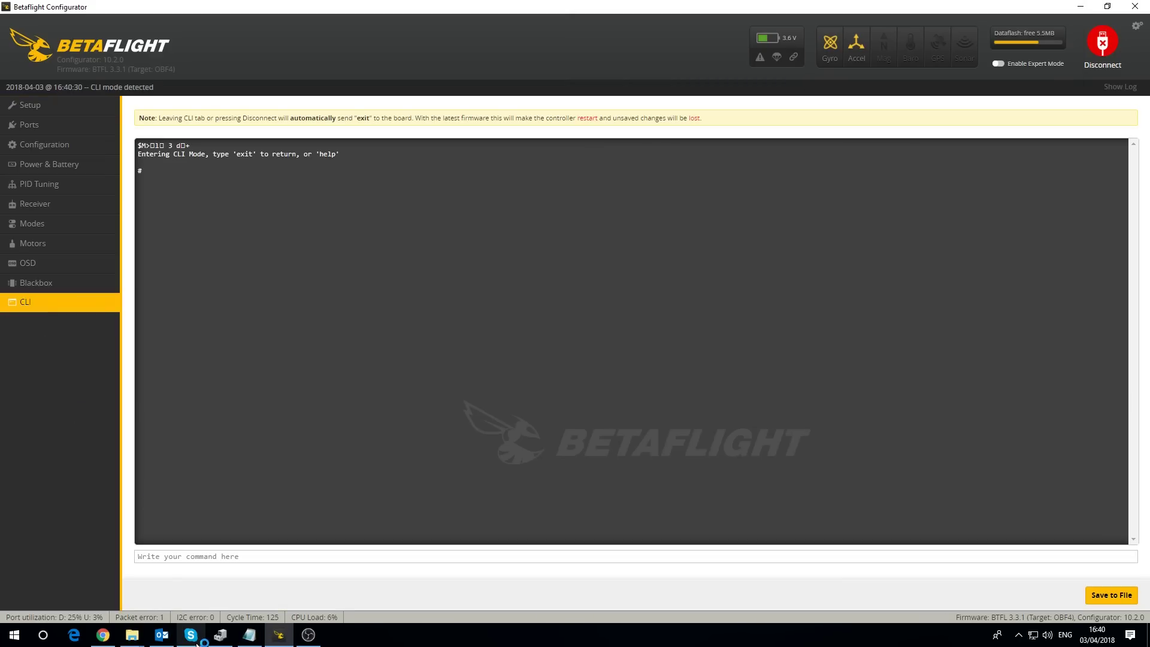
type("resource")
key("Return")
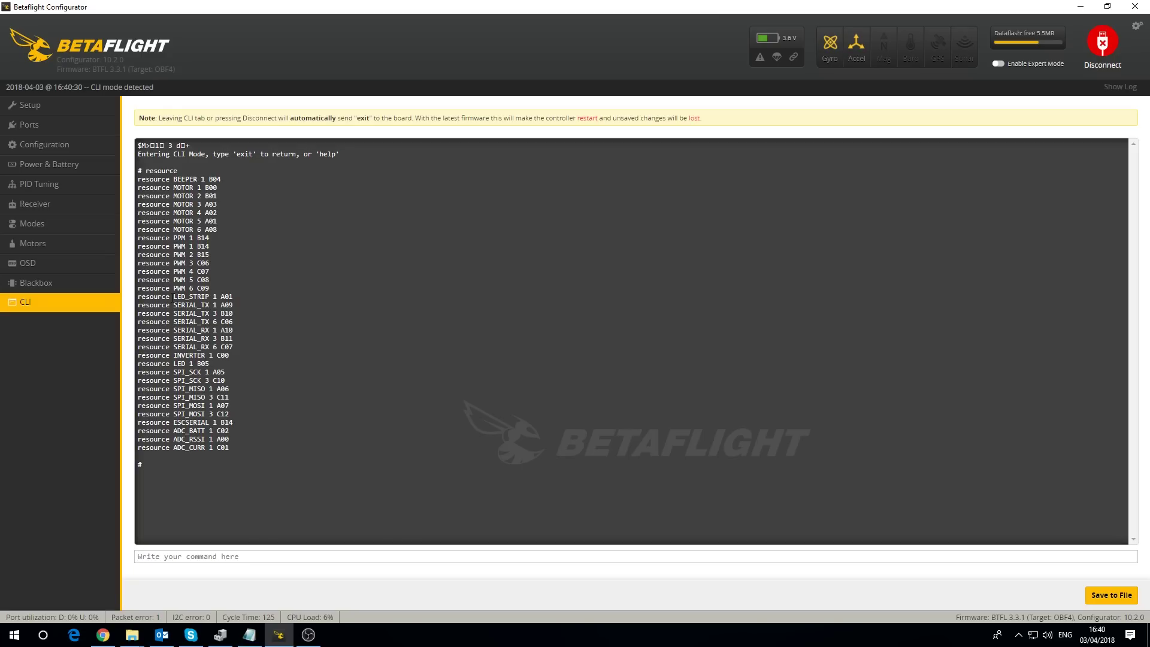
Examine the LED_STRIP 1 and MOTOR 5 pin assignments in the resource listing.
left_click_drag(174, 296, 210, 297)
left_click_drag(172, 297, 234, 296)
left_click(222, 296)
left_click_drag(174, 221, 225, 225)
left_click_drag(174, 296, 235, 299)
left_click(207, 296)
Examine the SWITCH PPM note and the pinio_config and pinio_box lines in dt140.txt.
left_click(249, 635)
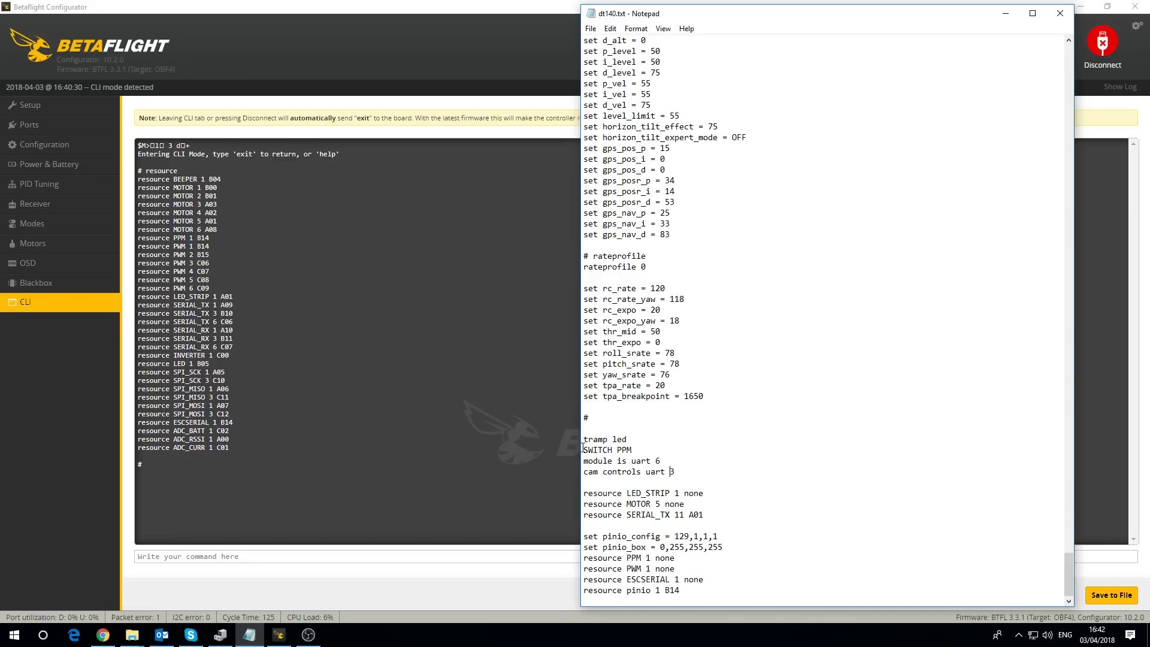
left_click_drag(584, 448, 634, 451)
left_click(622, 449)
left_click_drag(584, 537, 728, 543)
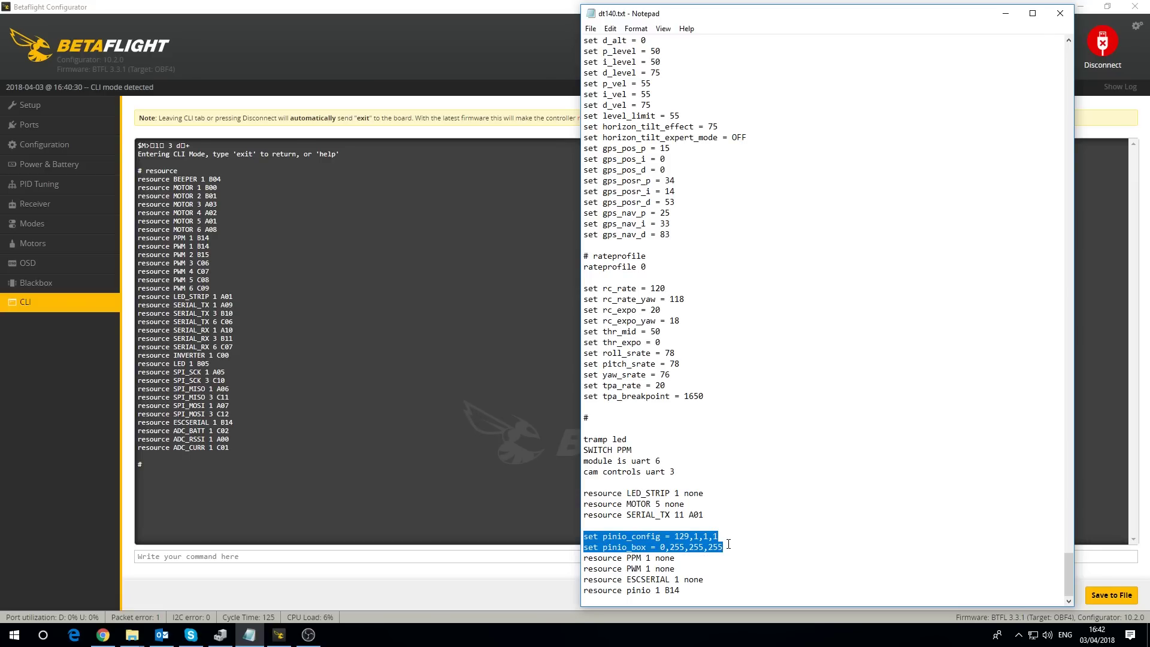
left_click(603, 536)
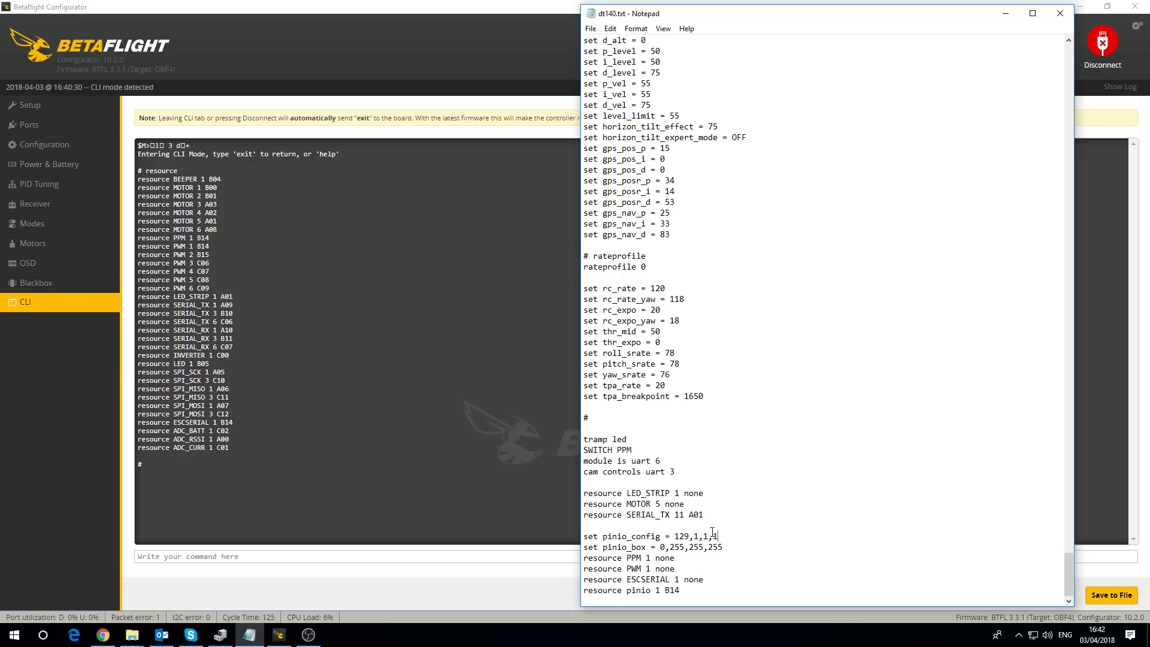
left_click_drag(720, 536, 598, 536)
left_click(588, 535)
left_click_drag(728, 548, 579, 530)
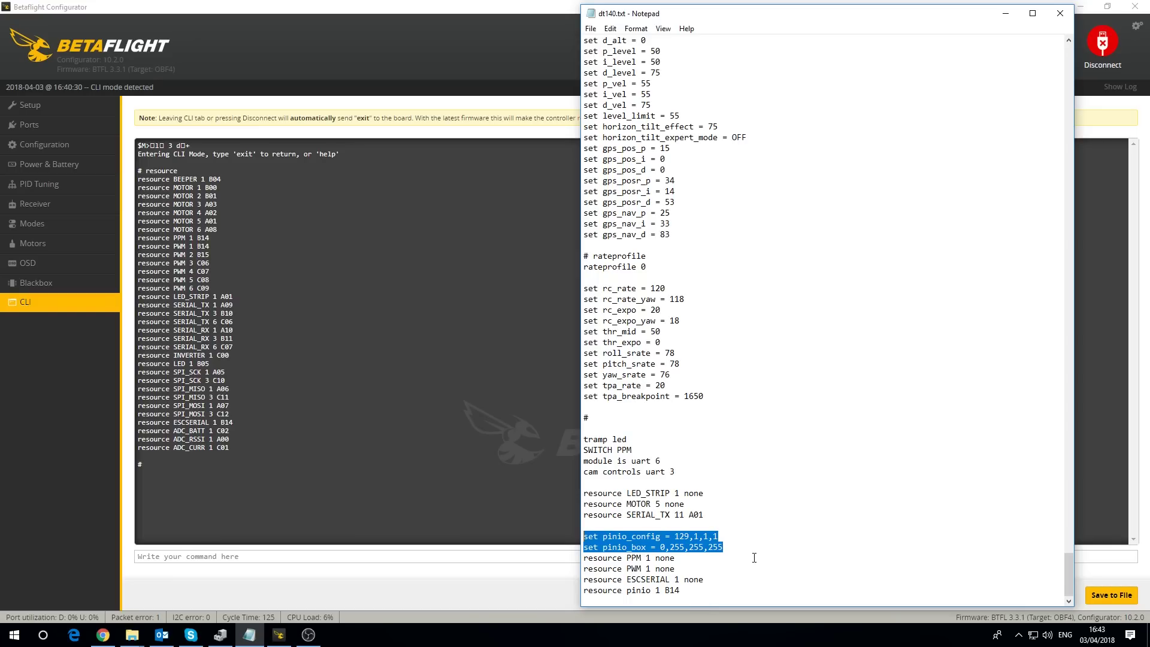
left_click_drag(723, 547, 576, 537)
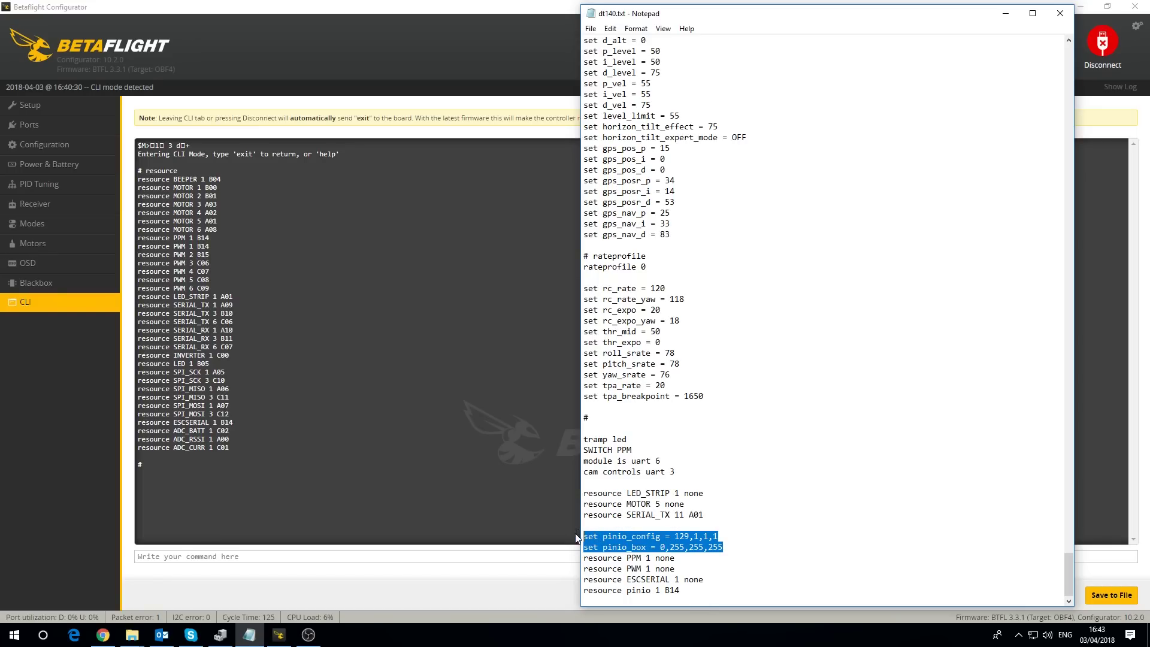
left_click(596, 559)
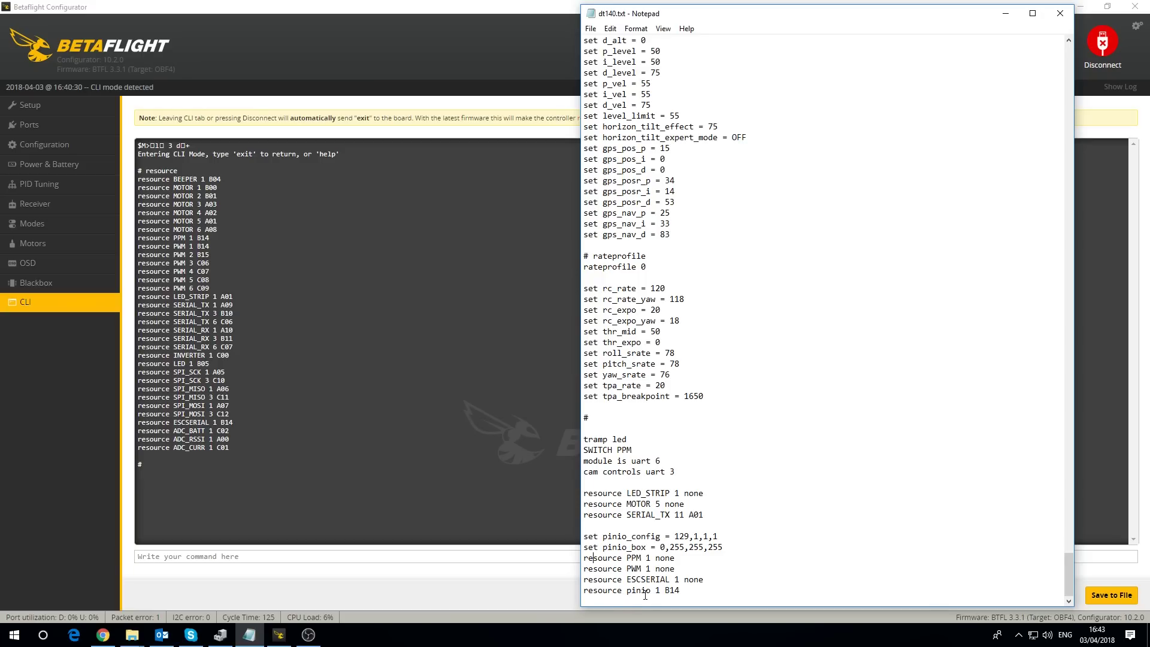
Copy the command block from resource LED_STRIP 1 none through resource pinio 1 B14 in dt140.txt and run it in the Betaflight CLI.
left_click(686, 589)
left_click_drag(685, 590, 584, 490)
key("ctrl+c")
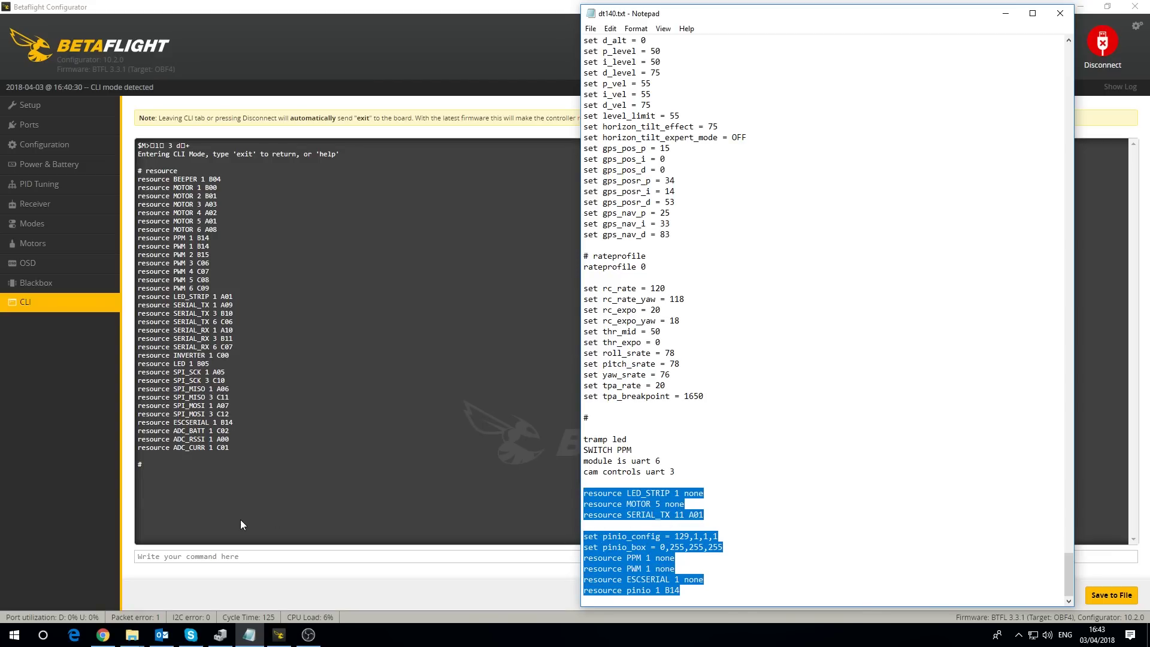
left_click(217, 556)
key("ctrl+v")
key("Return")
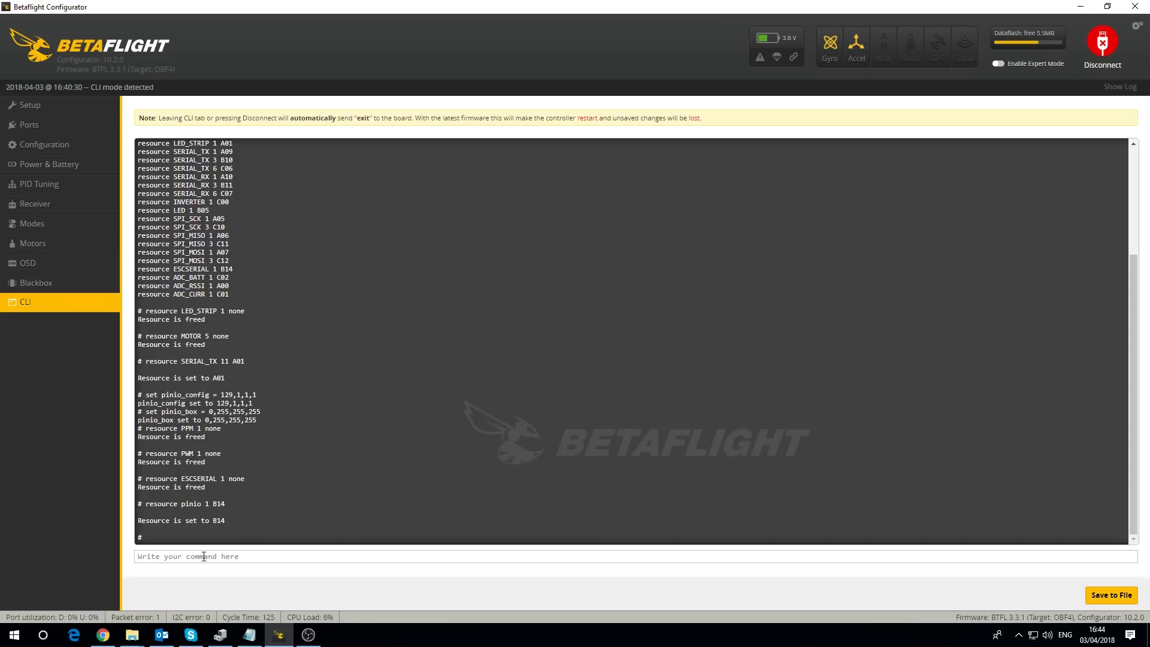
Exit the CLI and reconnect to the flight controller on COM16 at 115200 baud.
type("exit")
key("Return")
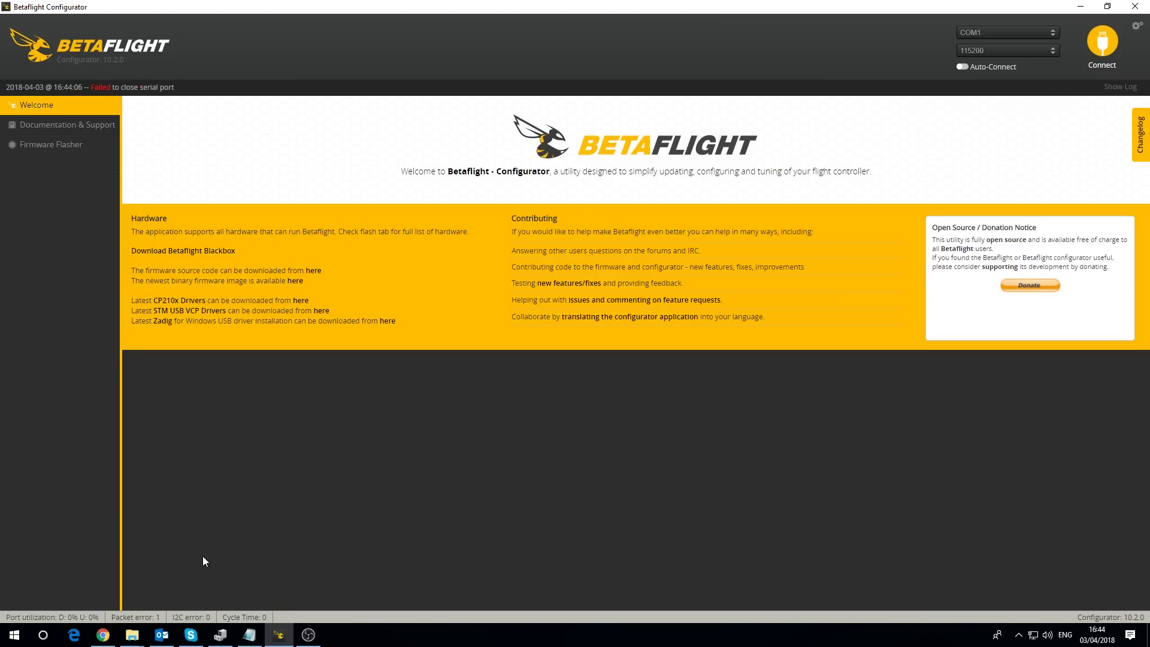
mouse_move(314, 642)
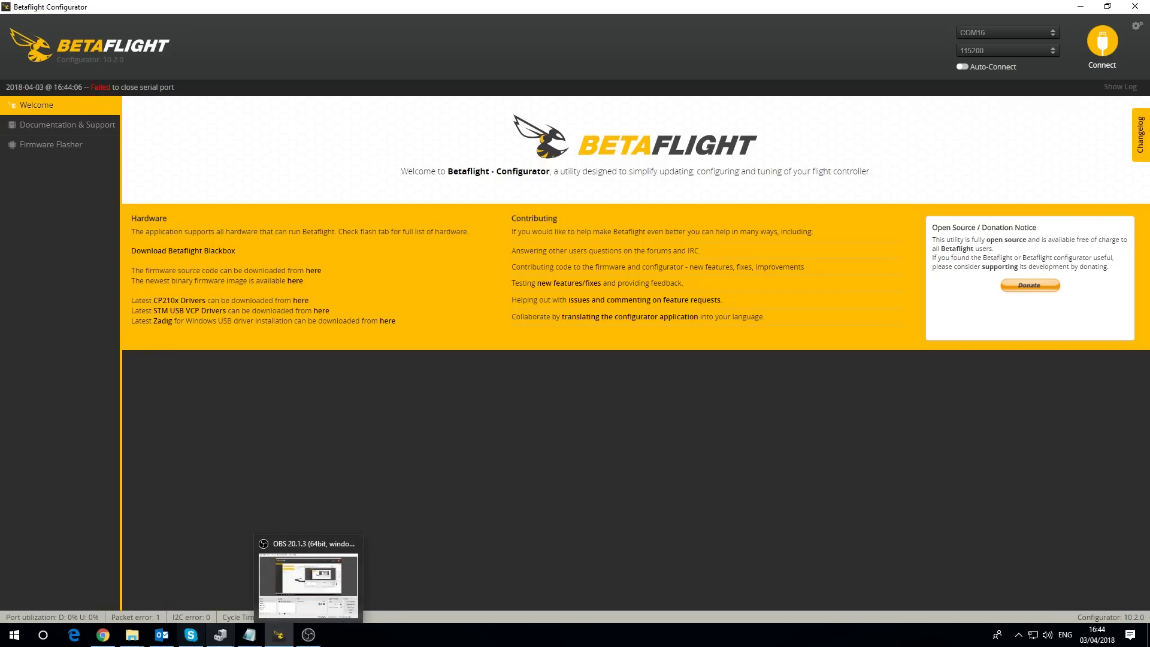
left_click(252, 641)
left_click(719, 492)
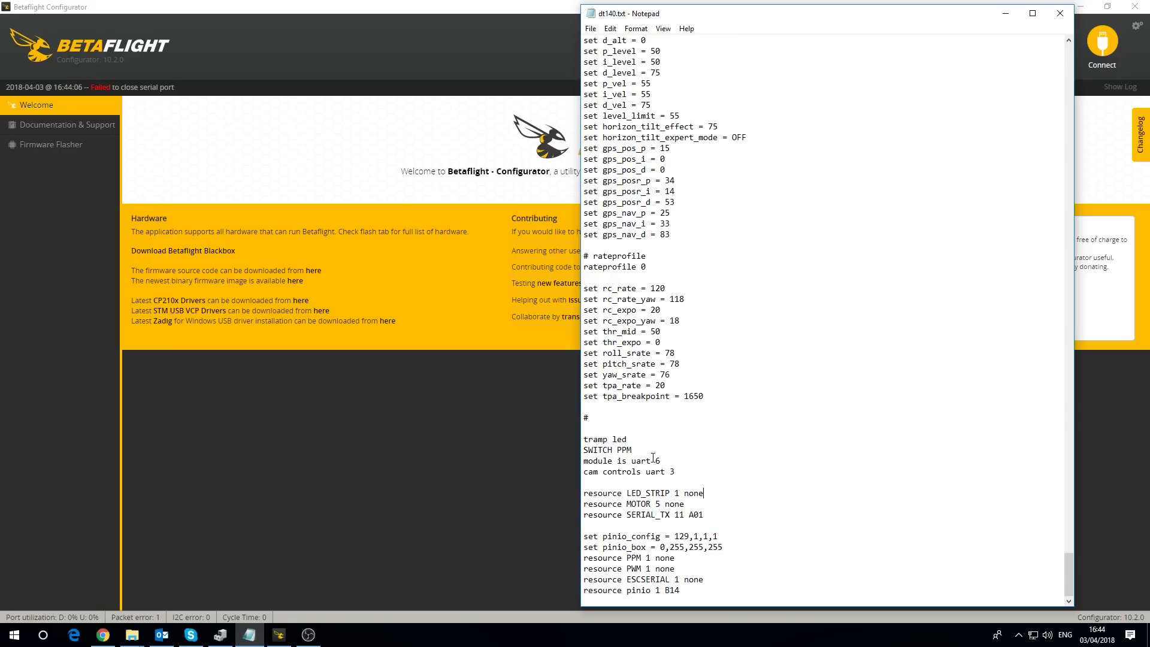
left_click(494, 441)
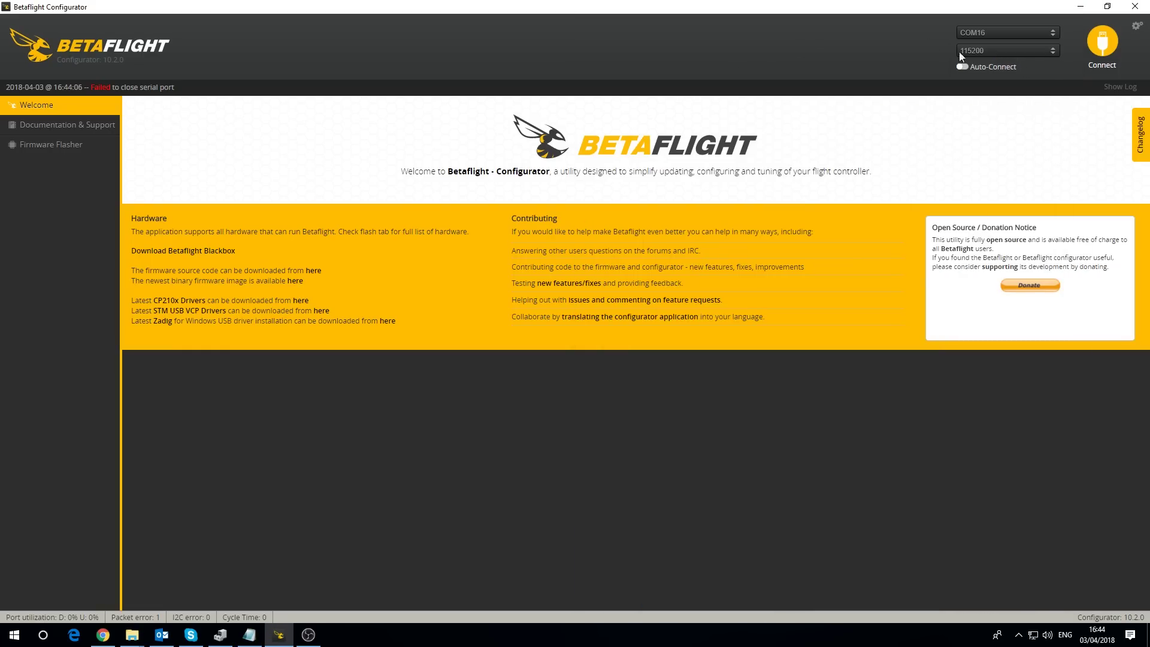
left_click(1103, 40)
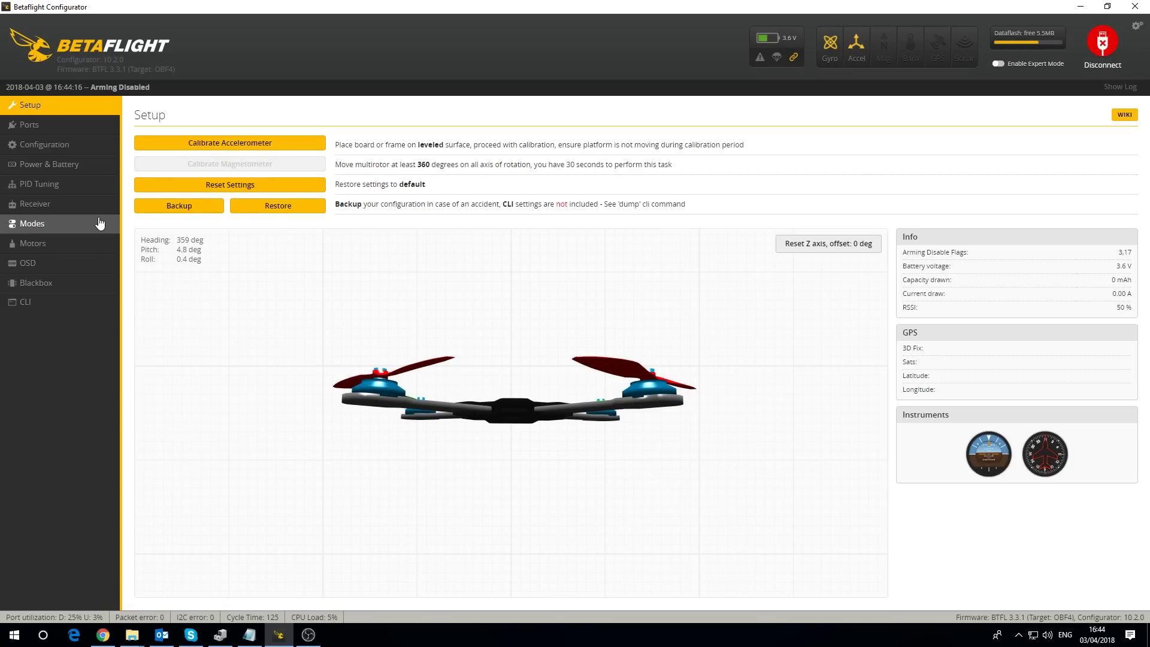
Check the available ports, enable the SOFTSERIAL feature in the configuration, and save with a reboot.
left_click(64, 145)
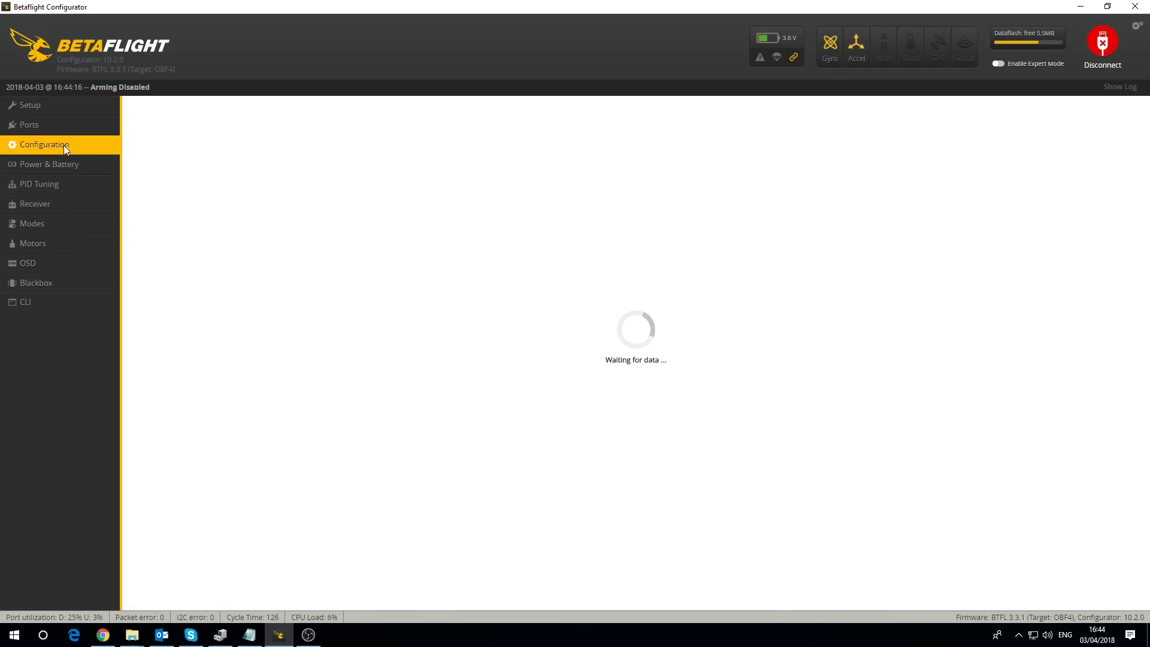
left_click(37, 122)
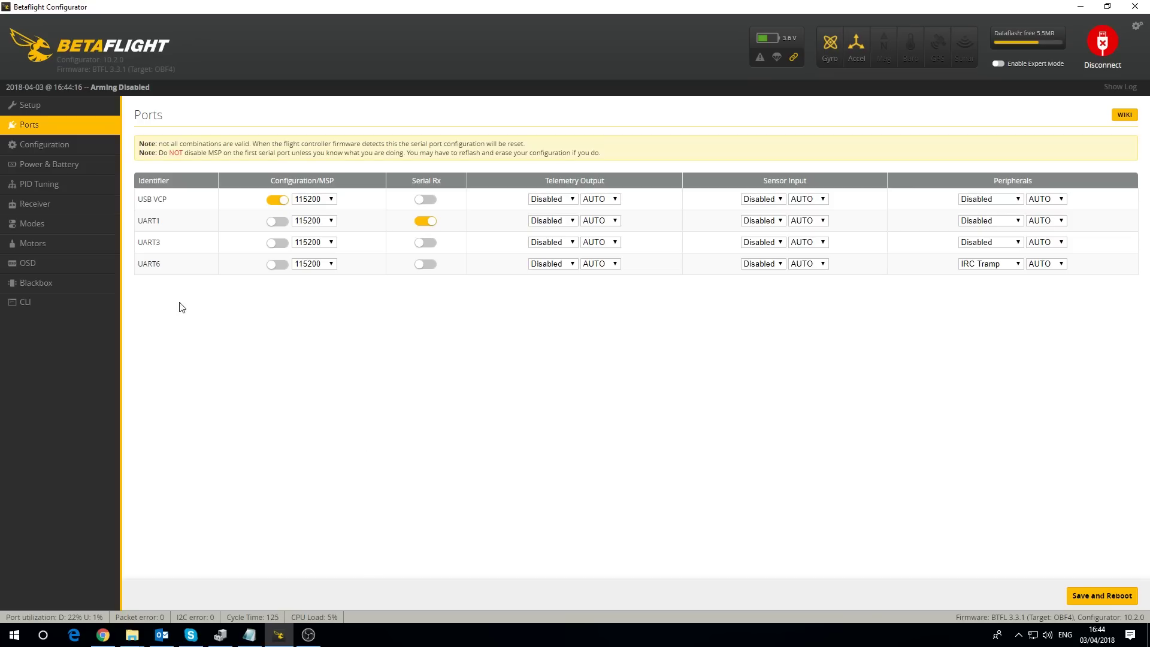
left_click(45, 146)
scroll(461, 428, "down", 5)
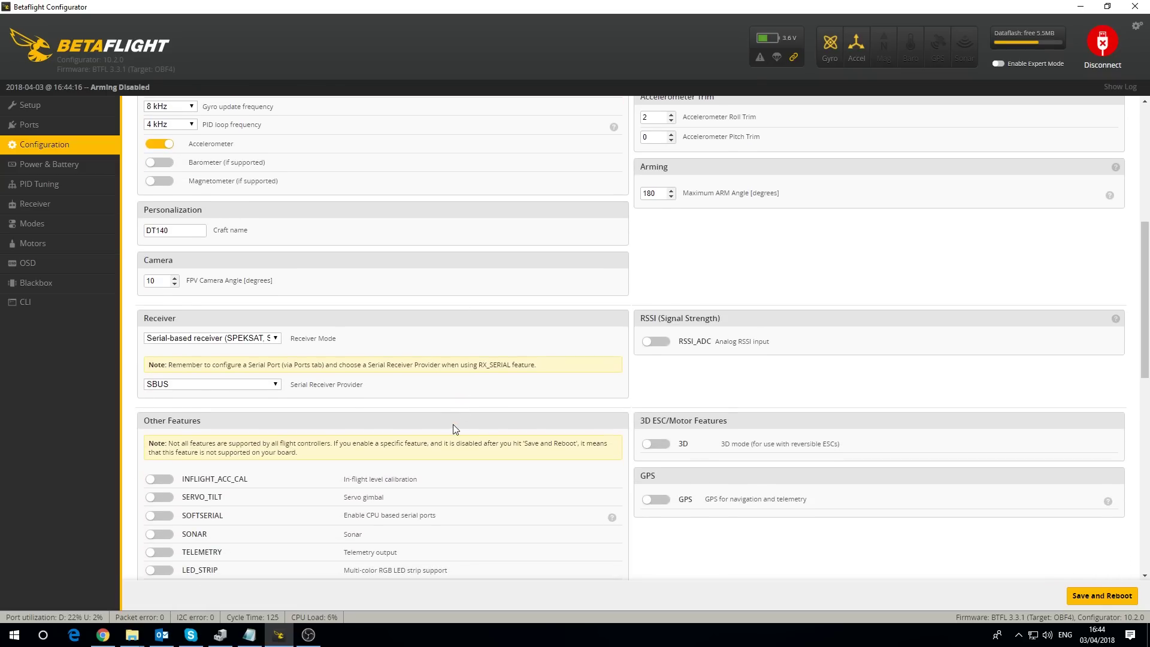
scroll(447, 425, "down", 3)
left_click(161, 334)
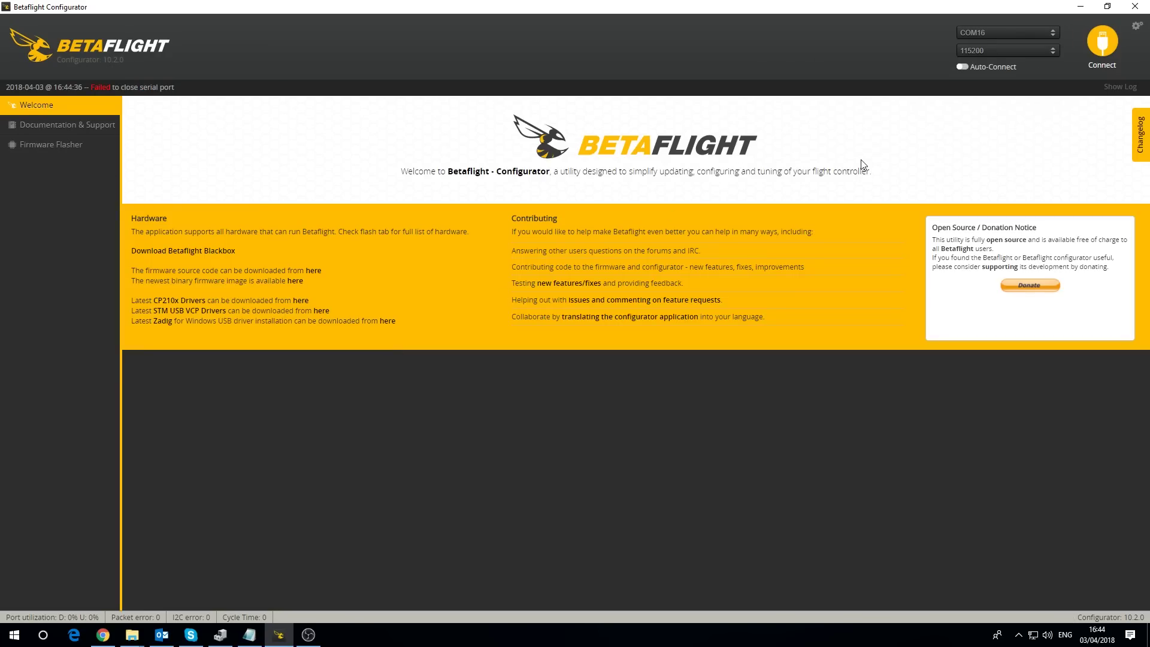
Reconnect to the flight controller and enable MSP on UART6 at 19200 baud in the port settings.
left_click(1101, 45)
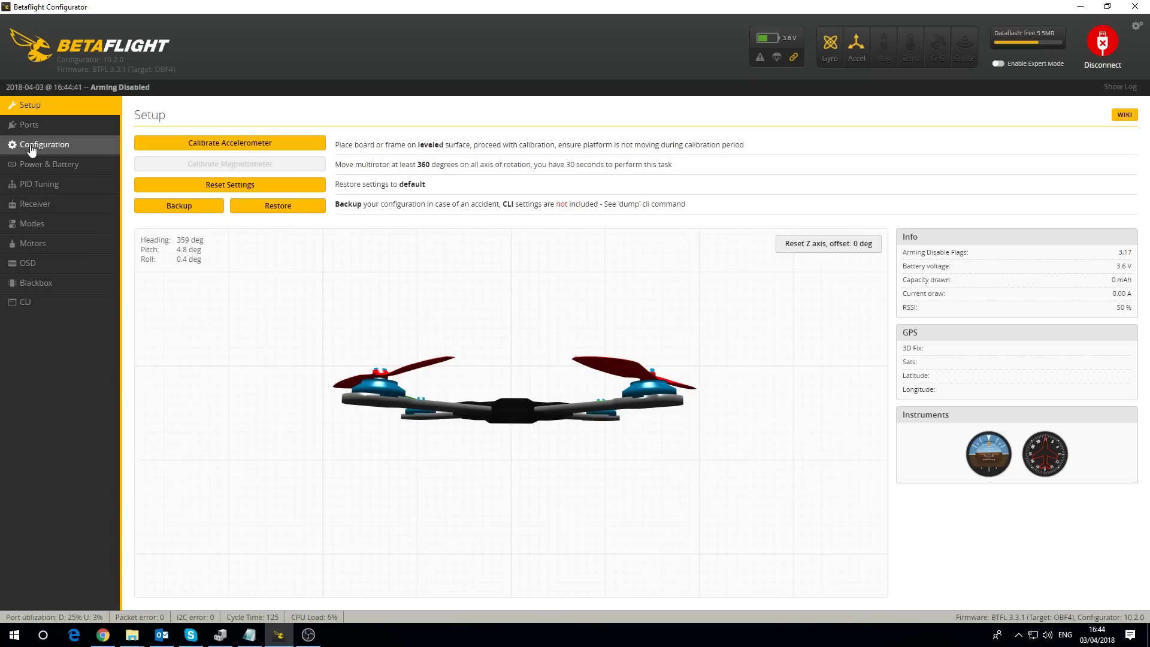
left_click(28, 127)
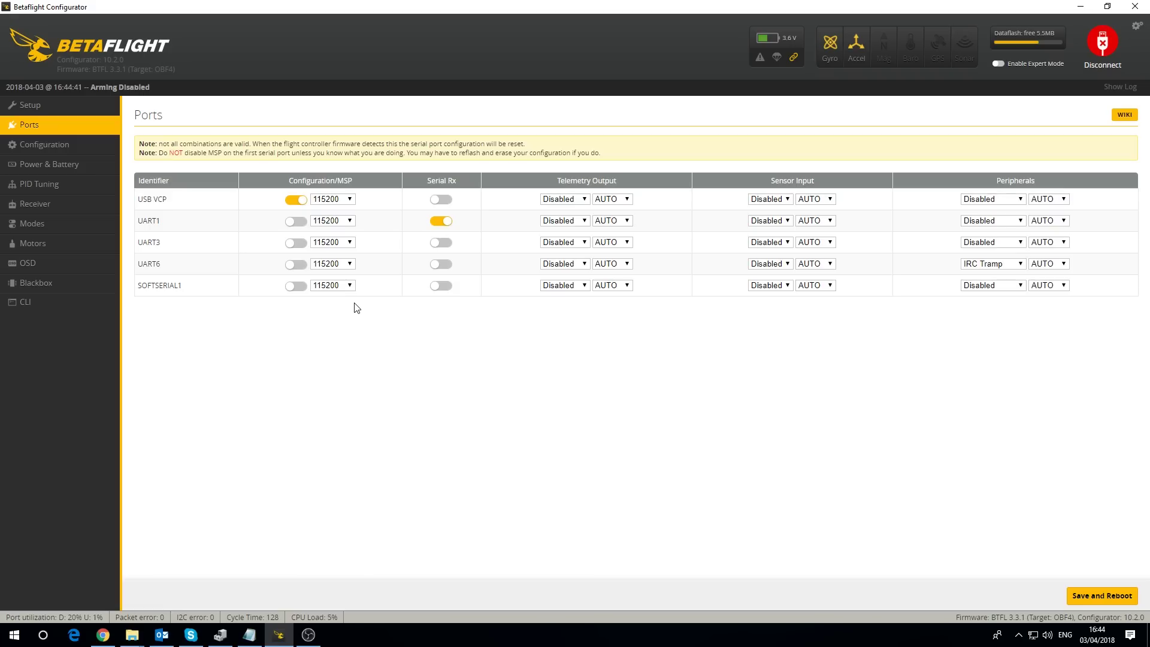
left_click(298, 266)
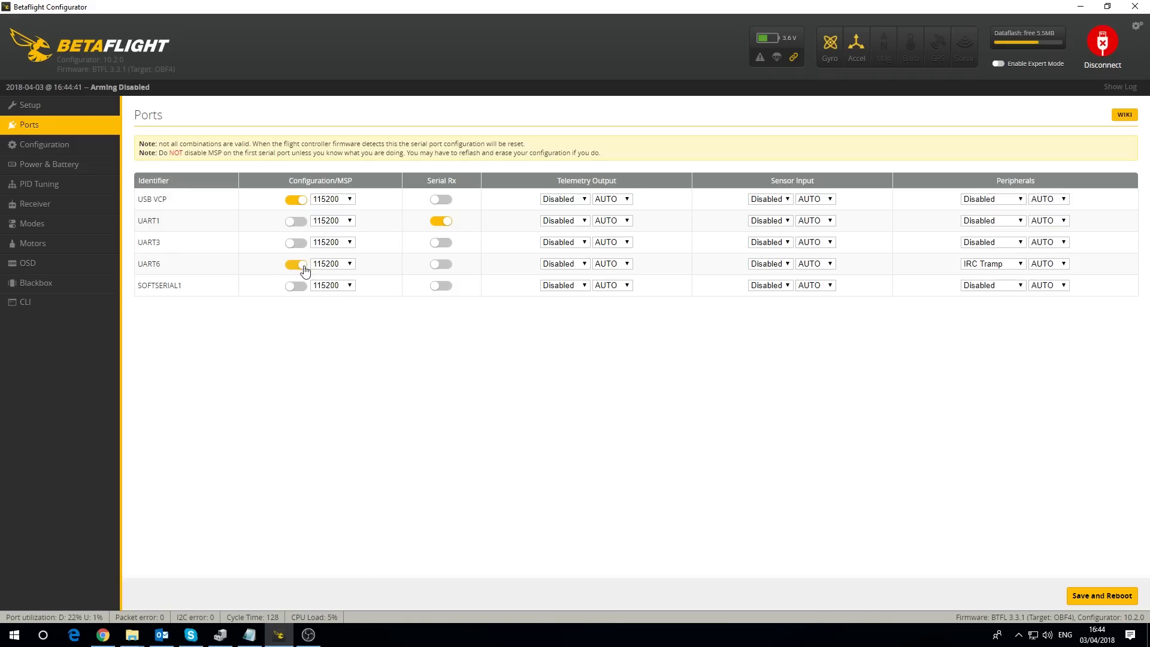
left_click(349, 264)
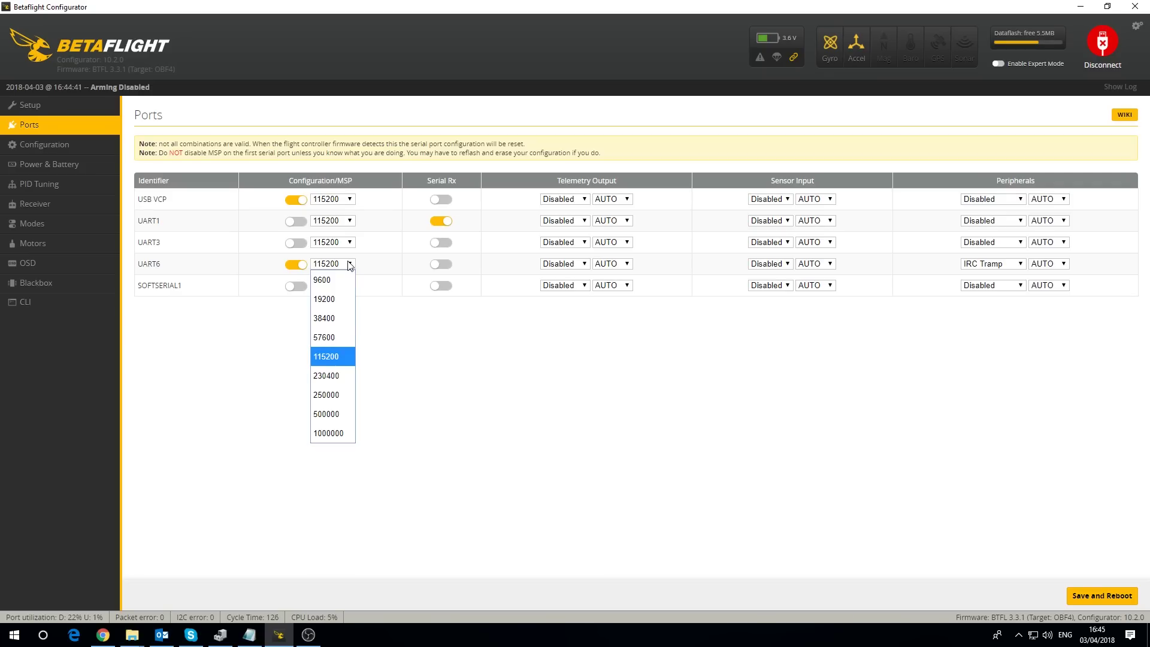
left_click(324, 299)
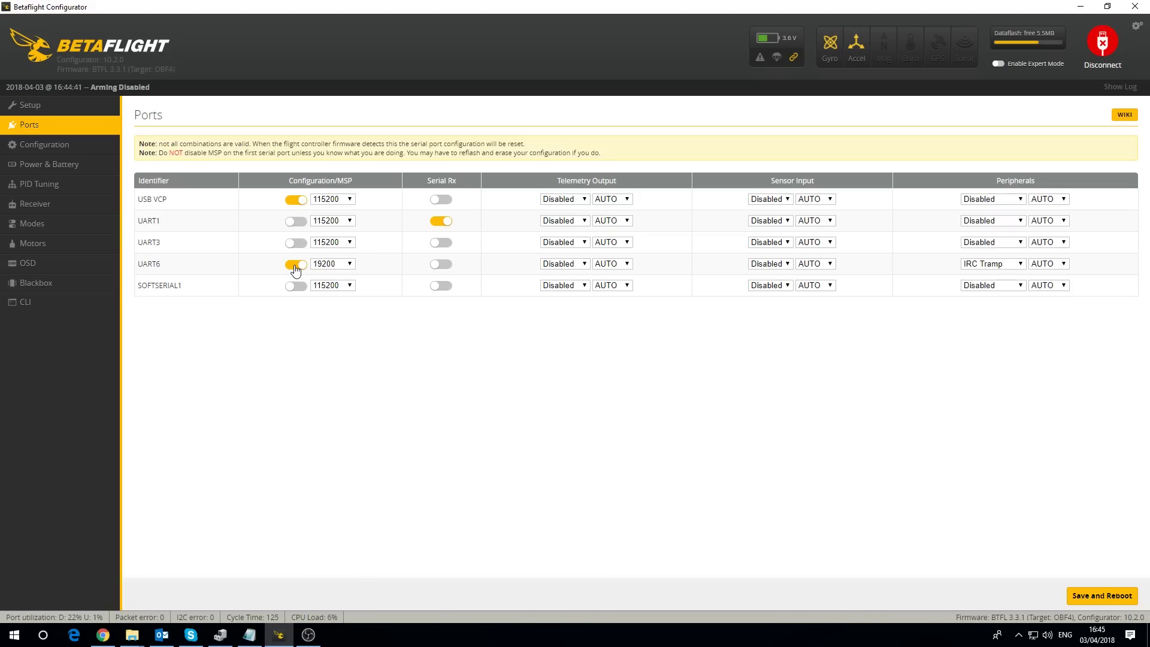
Check the UART notes in dt140.txt, disable the UART6 peripheral, and assign IRC Tramp to SOFTSERIAL1.
left_click(249, 635)
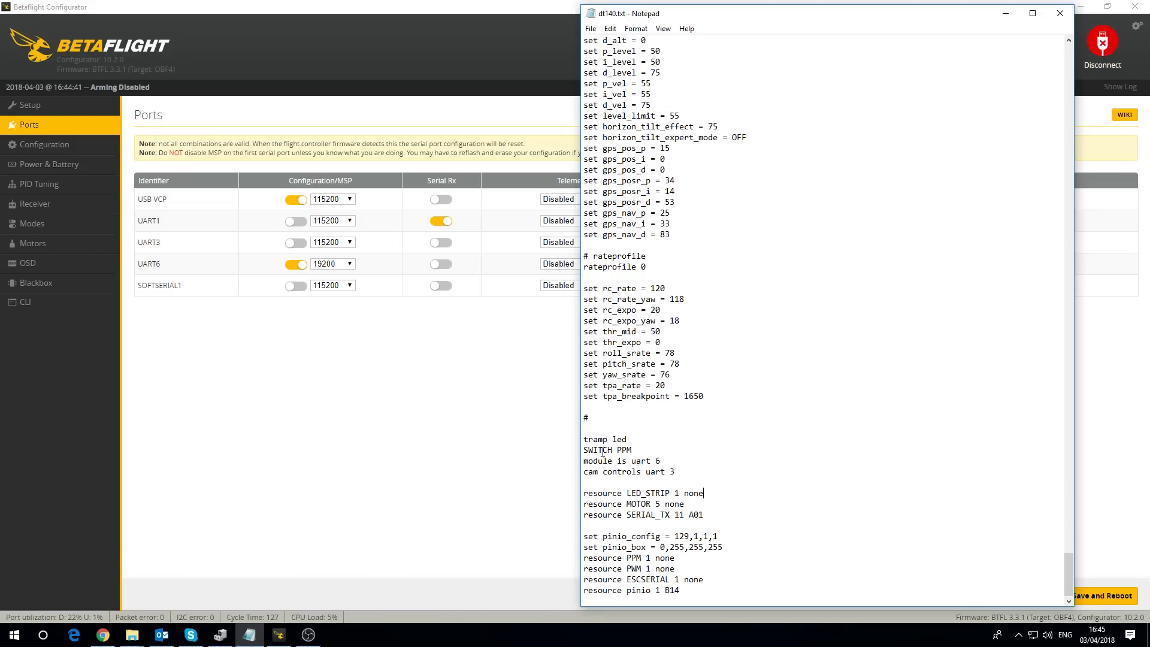
left_click(345, 361)
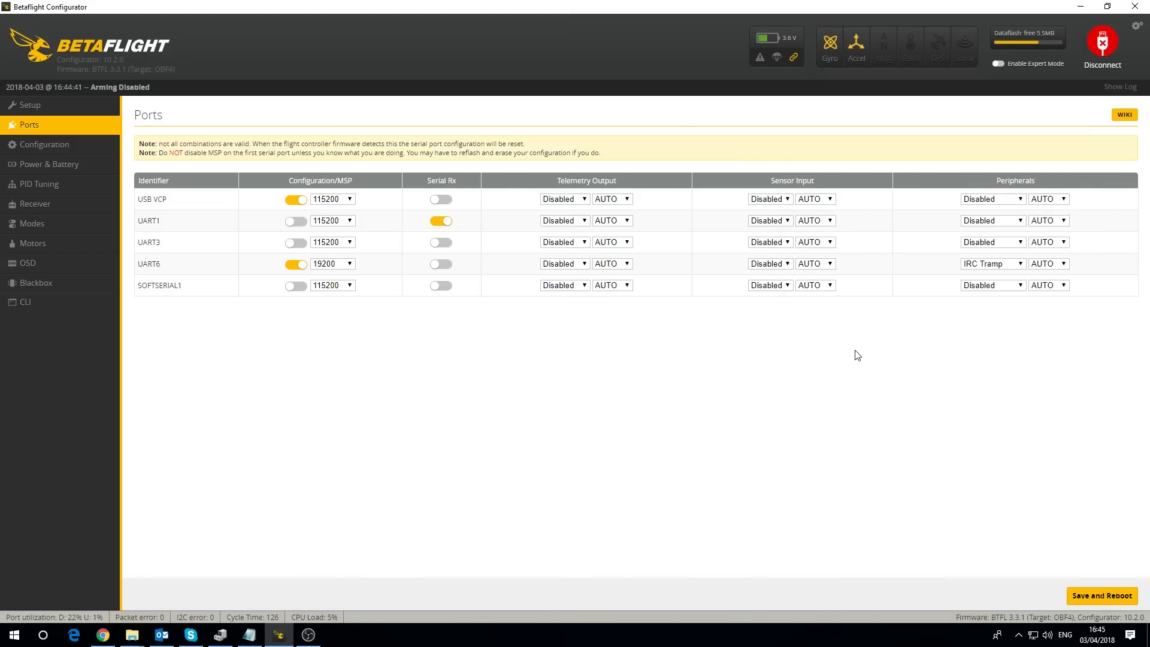
left_click(1004, 266)
left_click(979, 279)
left_click(992, 286)
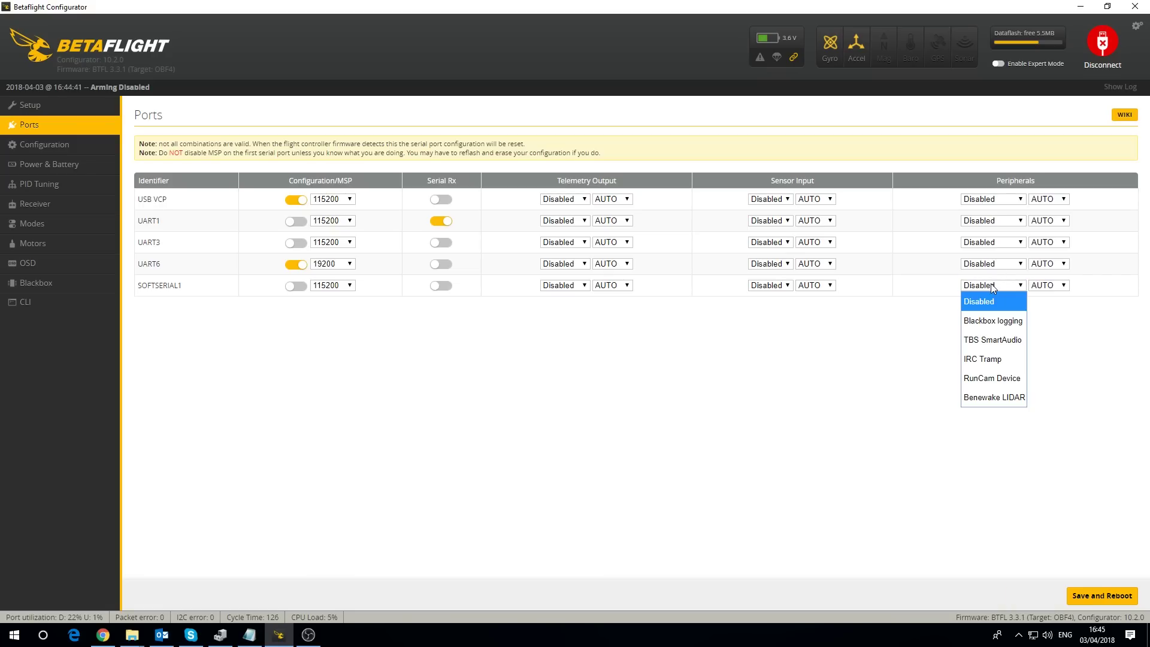
left_click(994, 360)
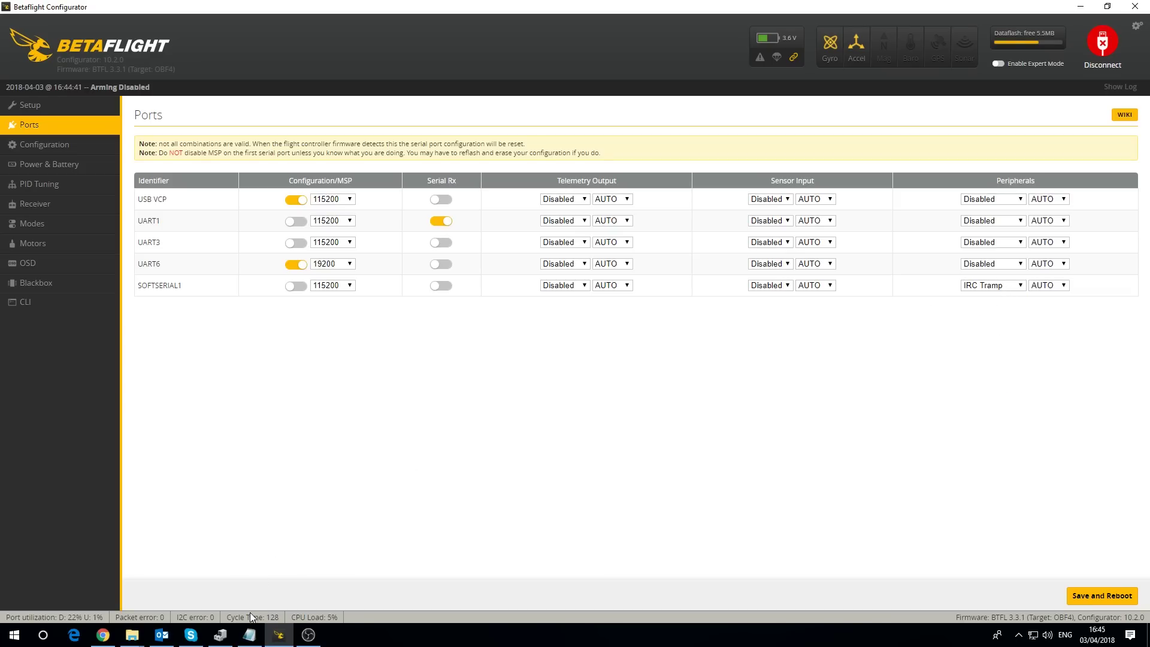
Recheck the camera control note in dt140.txt and set the UART3 peripheral to RunCam Device.
left_click(250, 635)
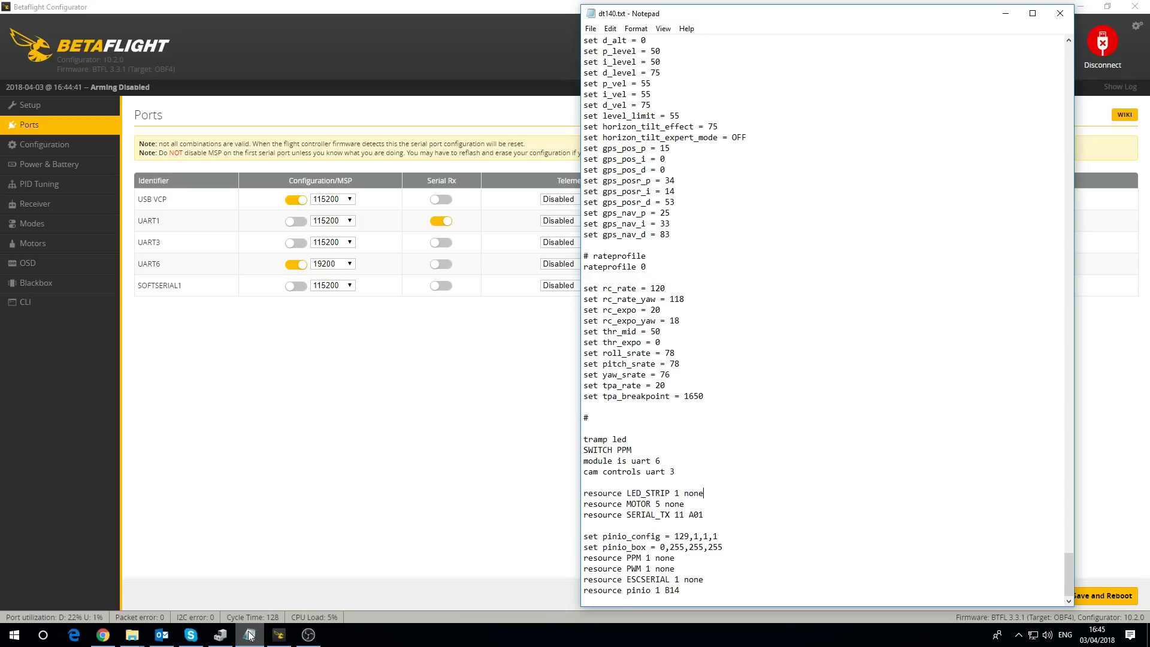
left_click(395, 377)
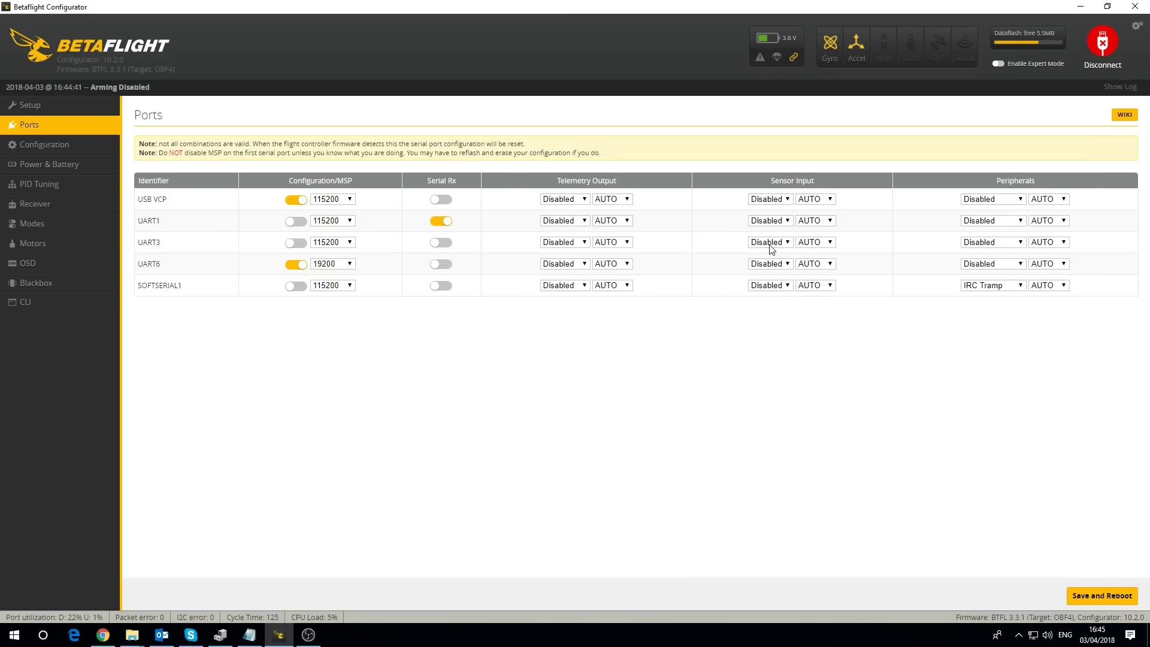
left_click(988, 242)
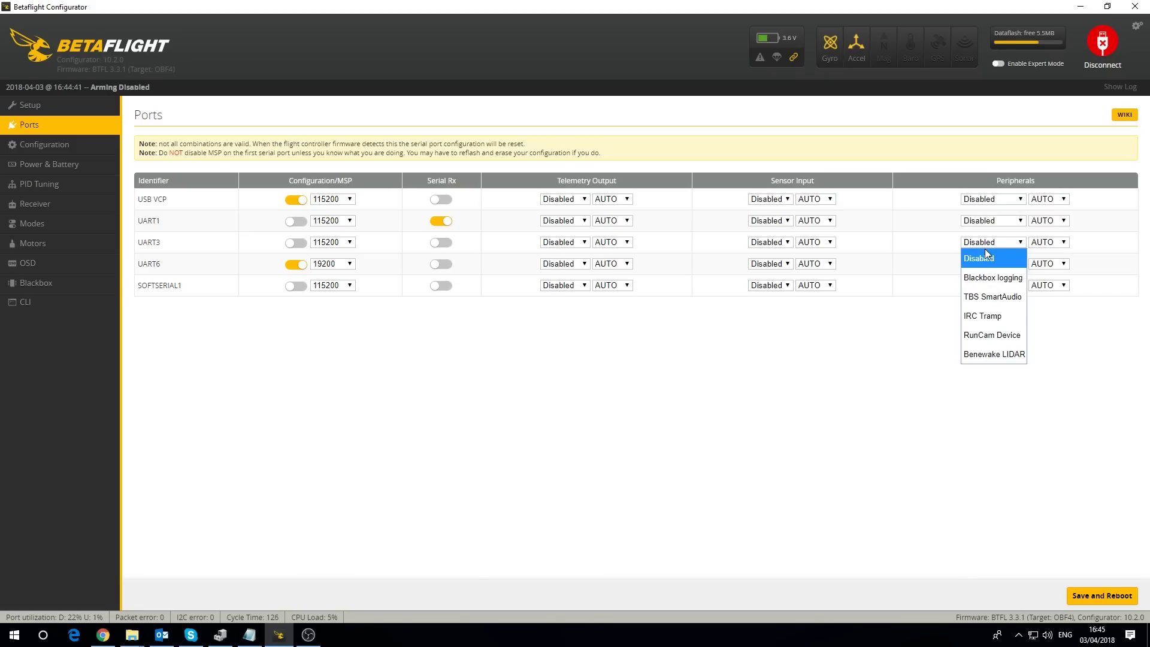
left_click(997, 340)
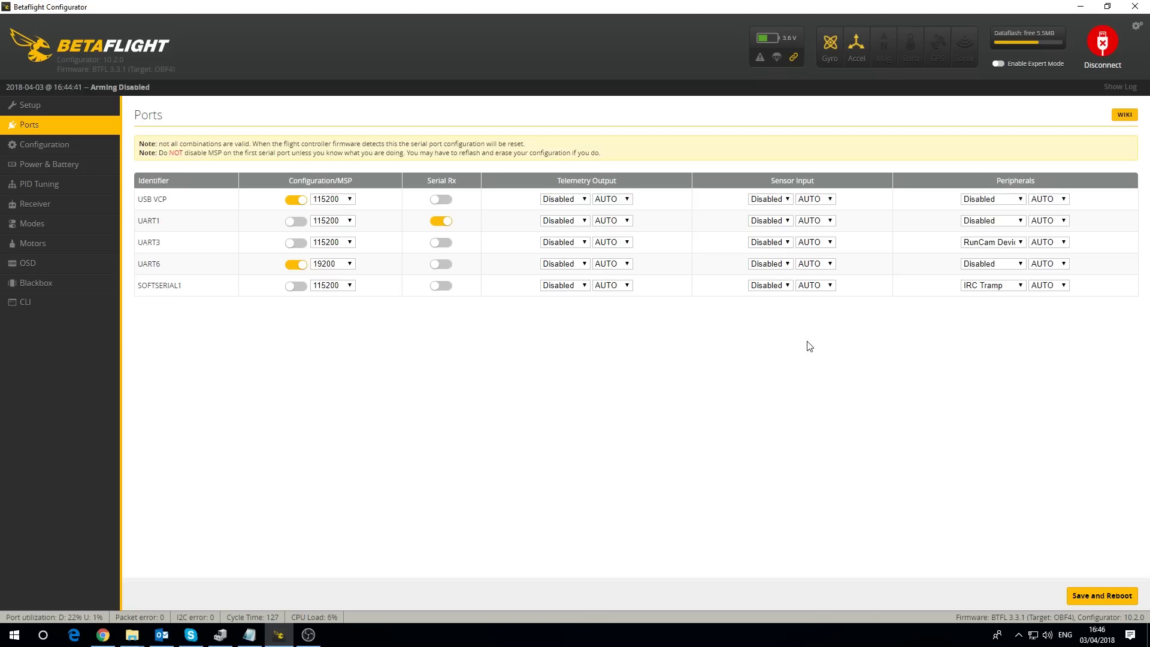
Save the port settings and reboot the flight controller.
left_click(1087, 597)
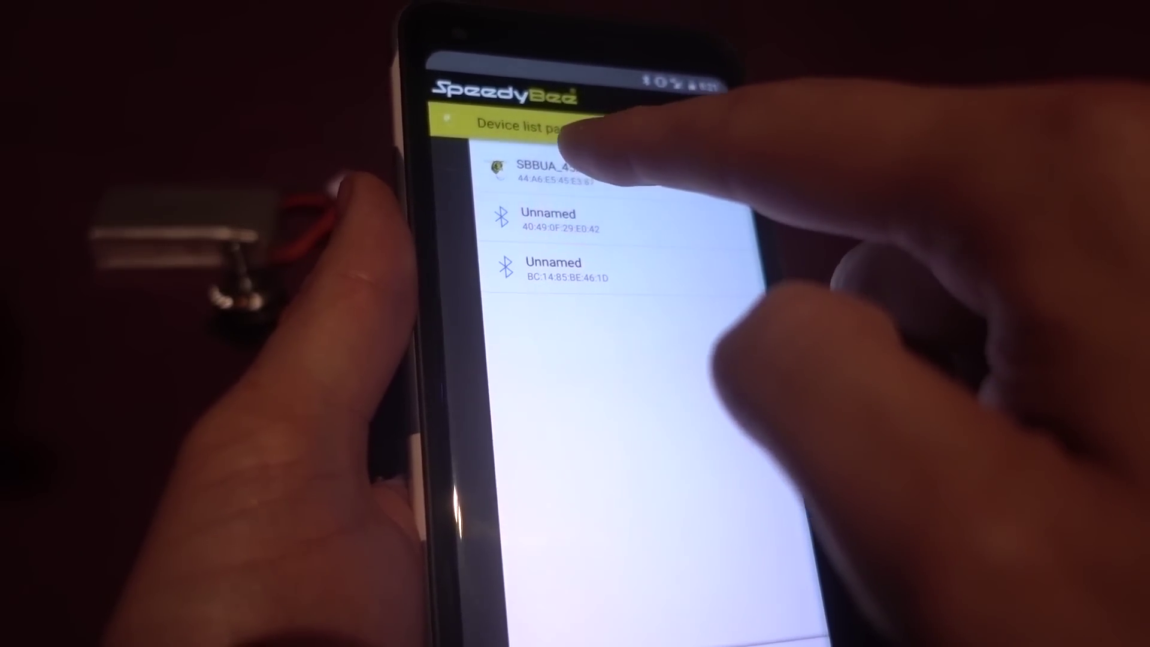
Switch to the SpeedyBee phone app, connect to the flight controller's Bluetooth module, and view the port settings.
left_click(545, 173)
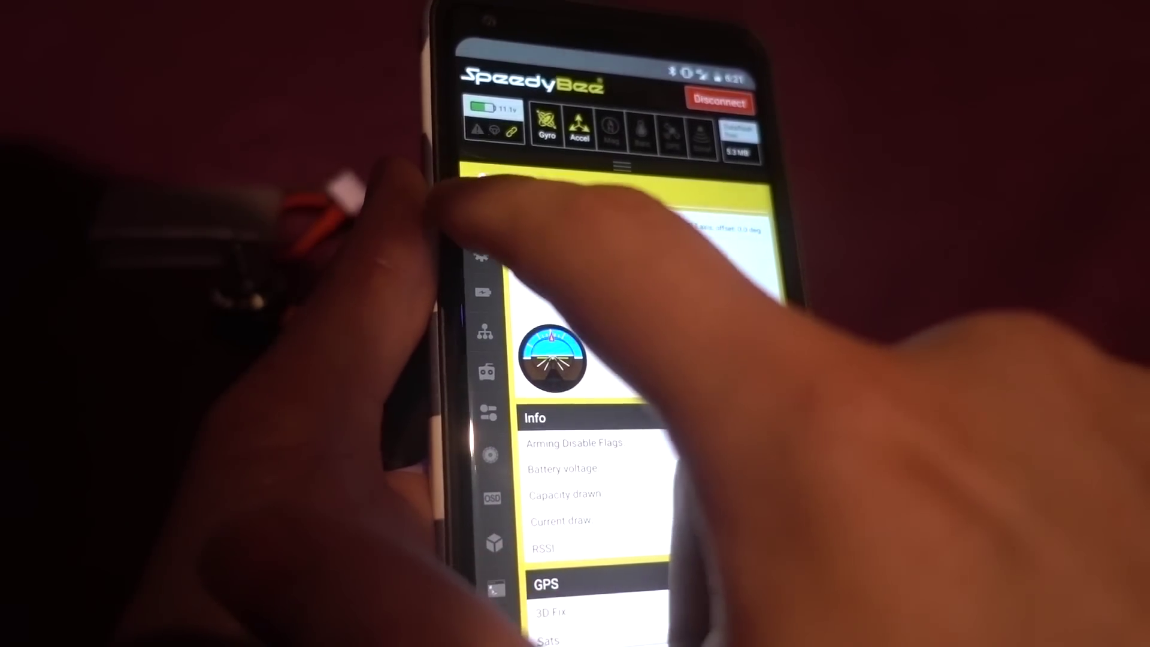
left_click(479, 214)
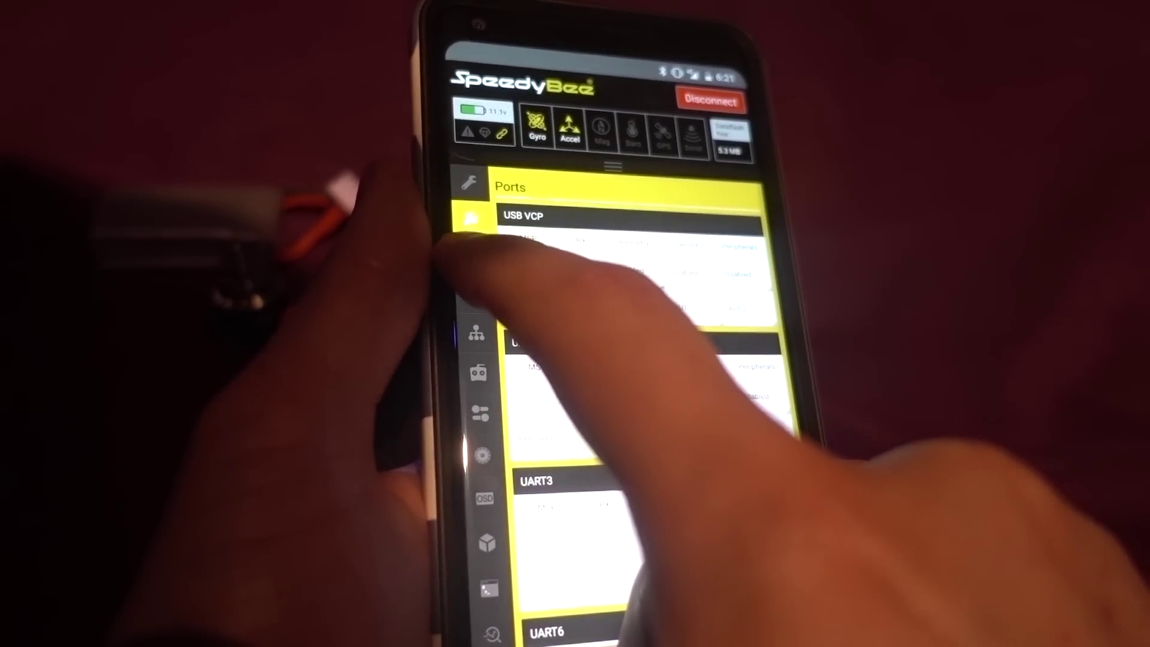
Look through the Configuration options, including beeper, arming and receiver settings, and check the device status and CLI pages.
left_click(472, 257)
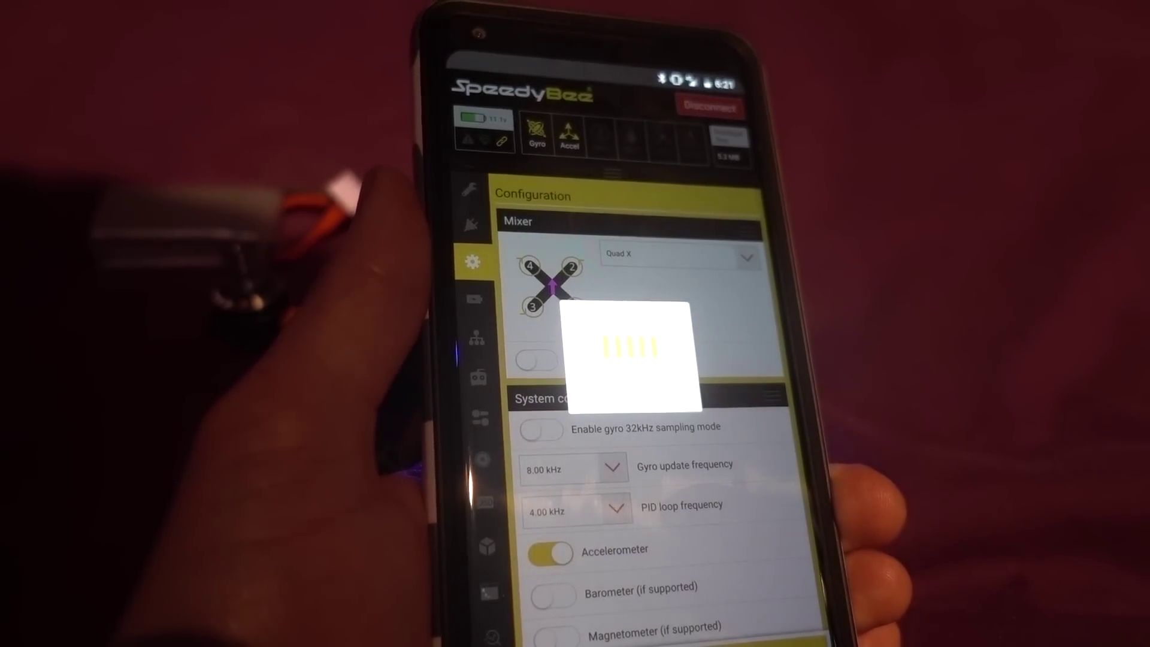
scroll(732, 500, "down", 15)
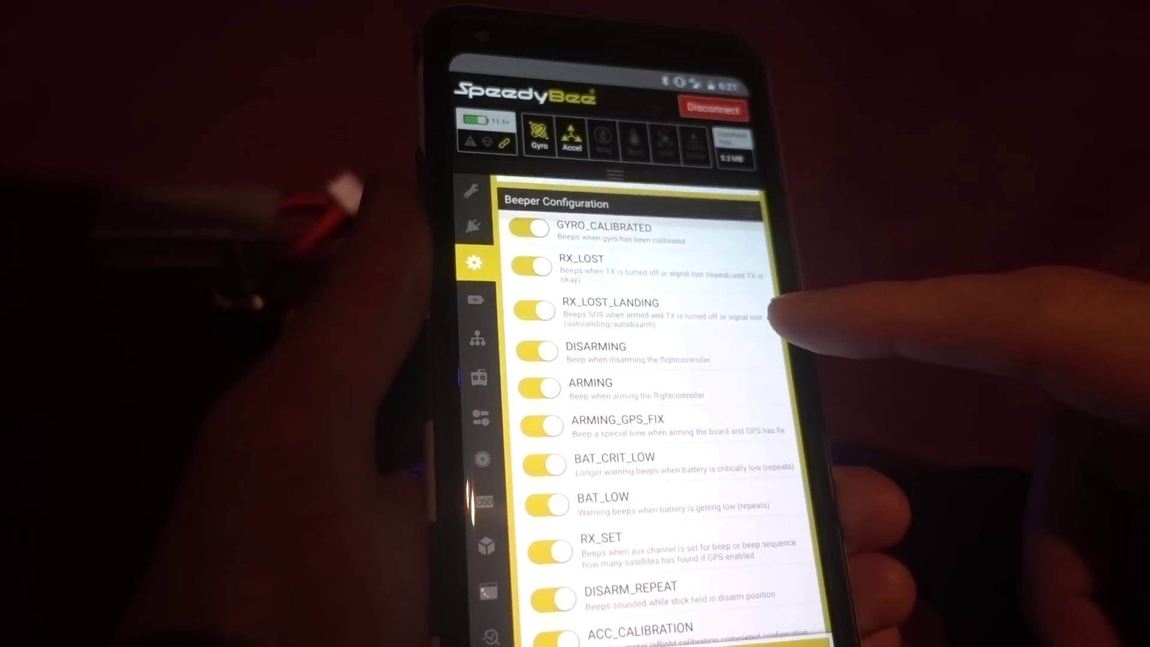
scroll(744, 360, "down", 3)
scroll(770, 473, "up", 10)
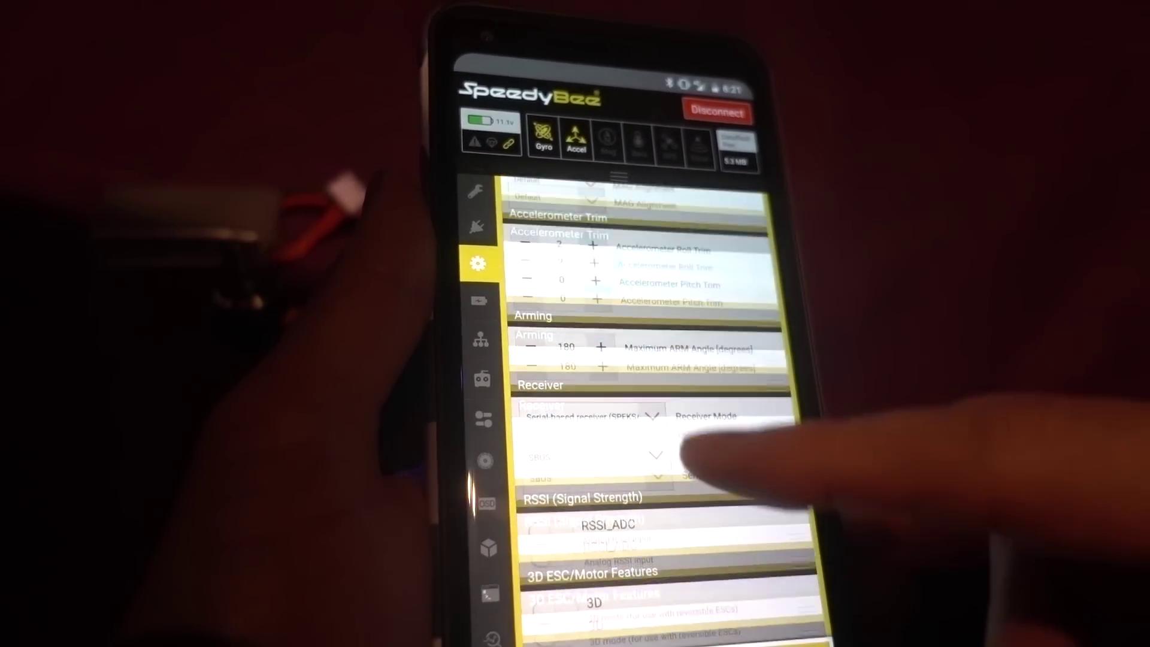
left_click(479, 300)
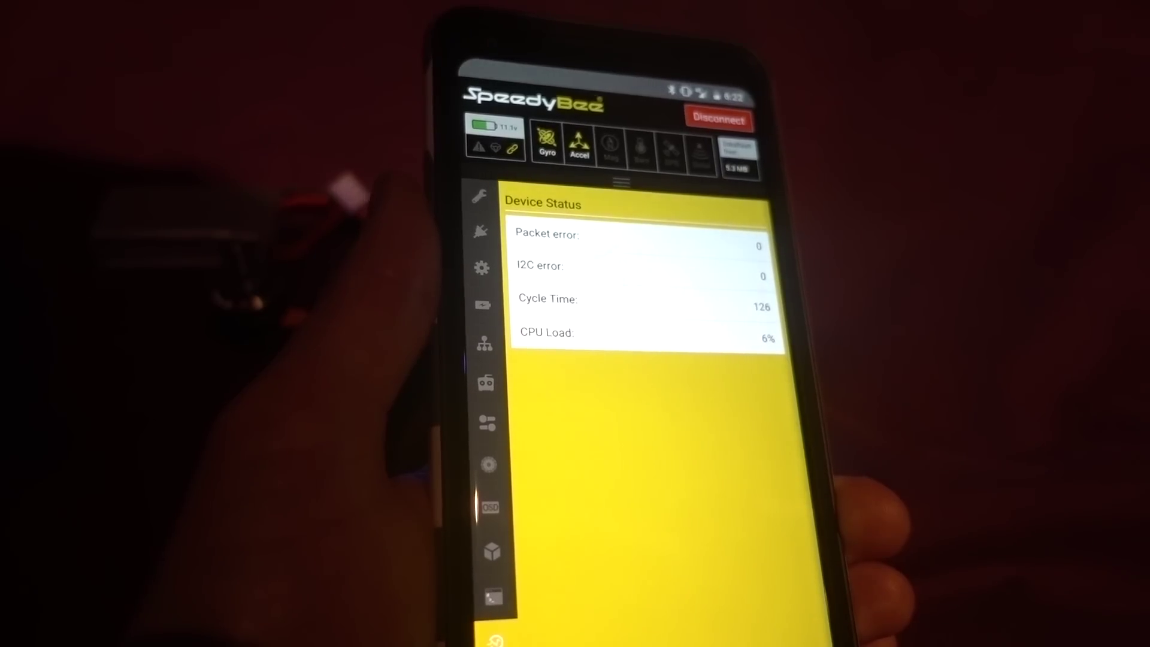
left_click(503, 594)
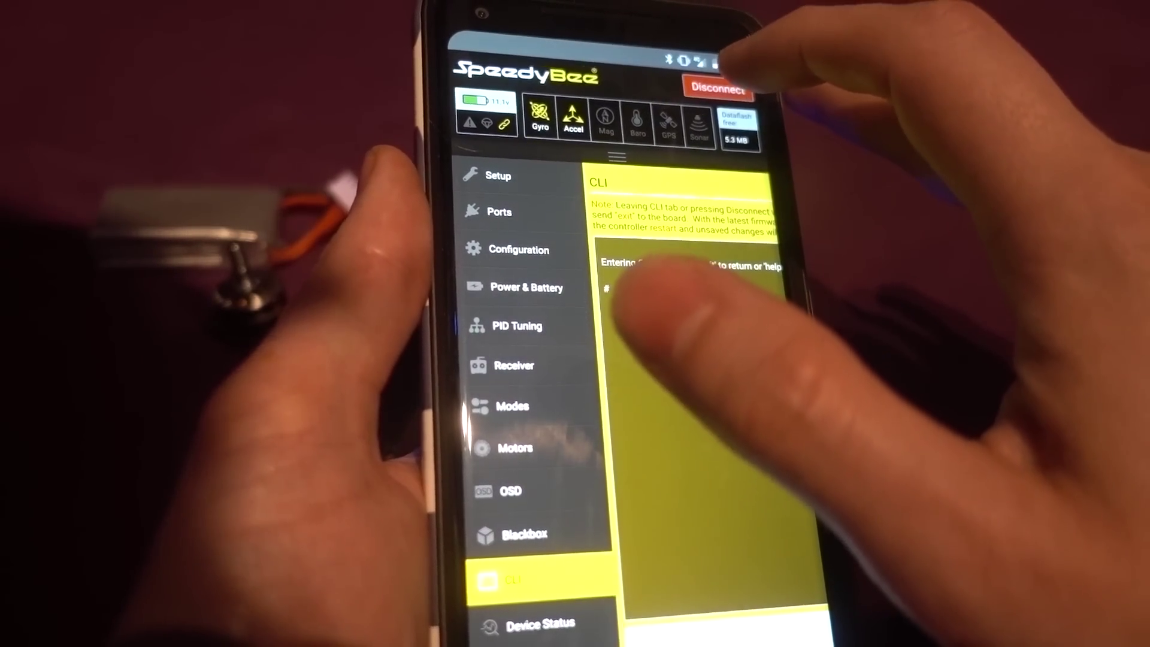
Disconnect from the flight controller, scan for Bluetooth devices, and reconnect to its module.
left_click(623, 287)
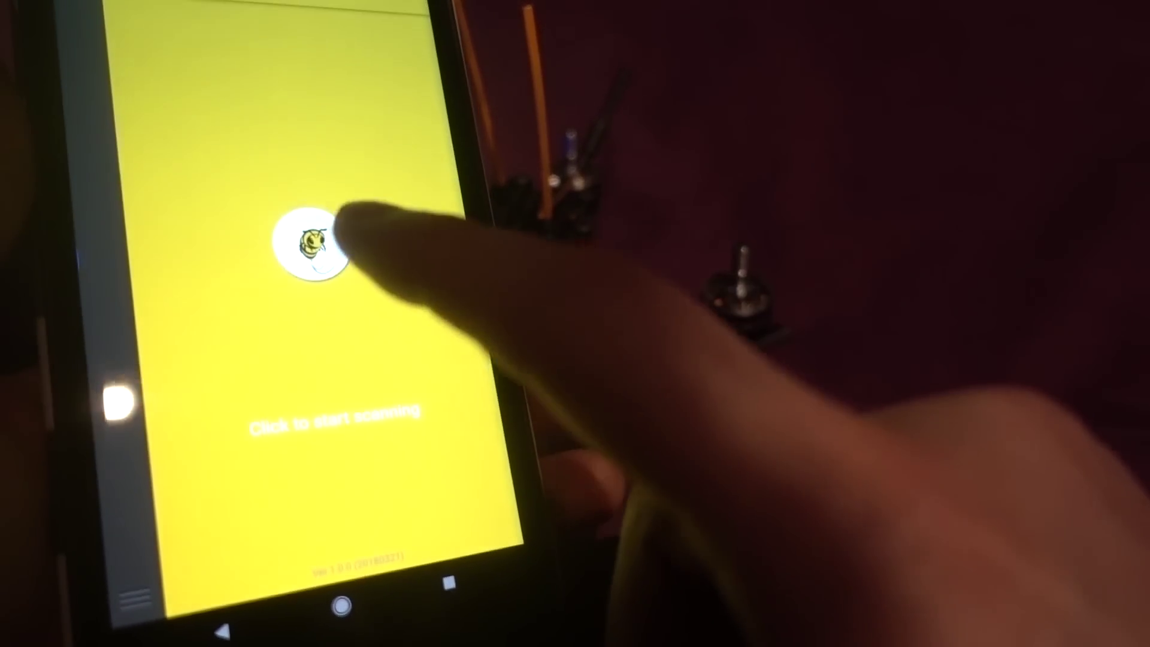
left_click(208, 207)
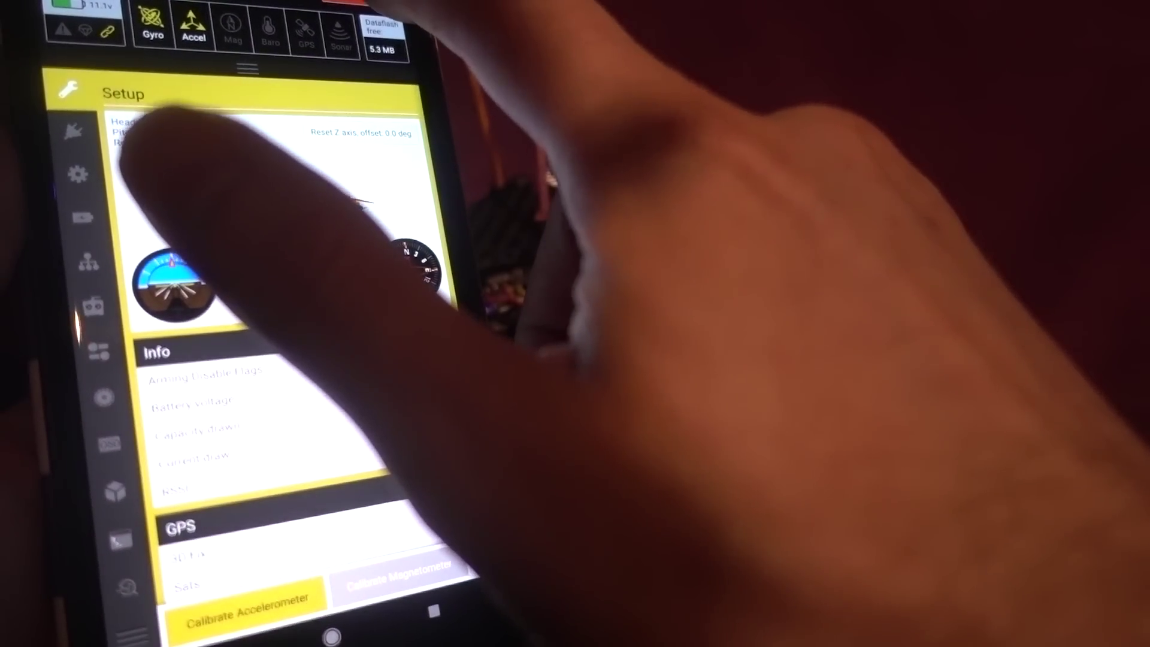
Disconnect the Bluetooth session again, run a new device scan, and refresh the device list.
left_click(111, 180)
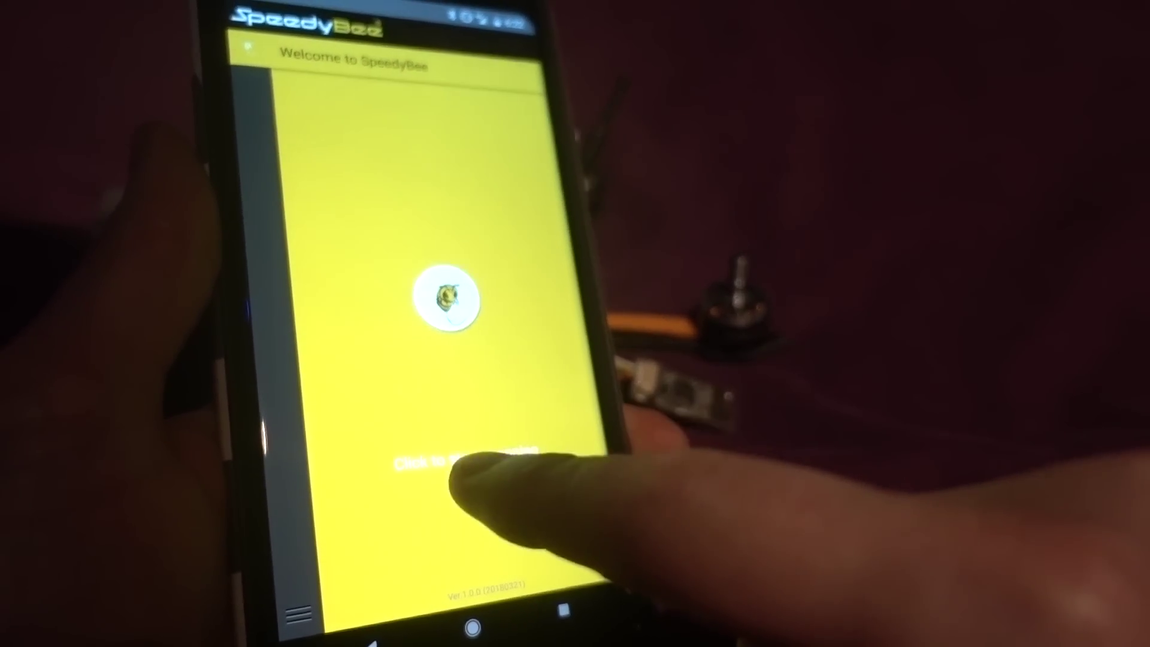
left_click(446, 296)
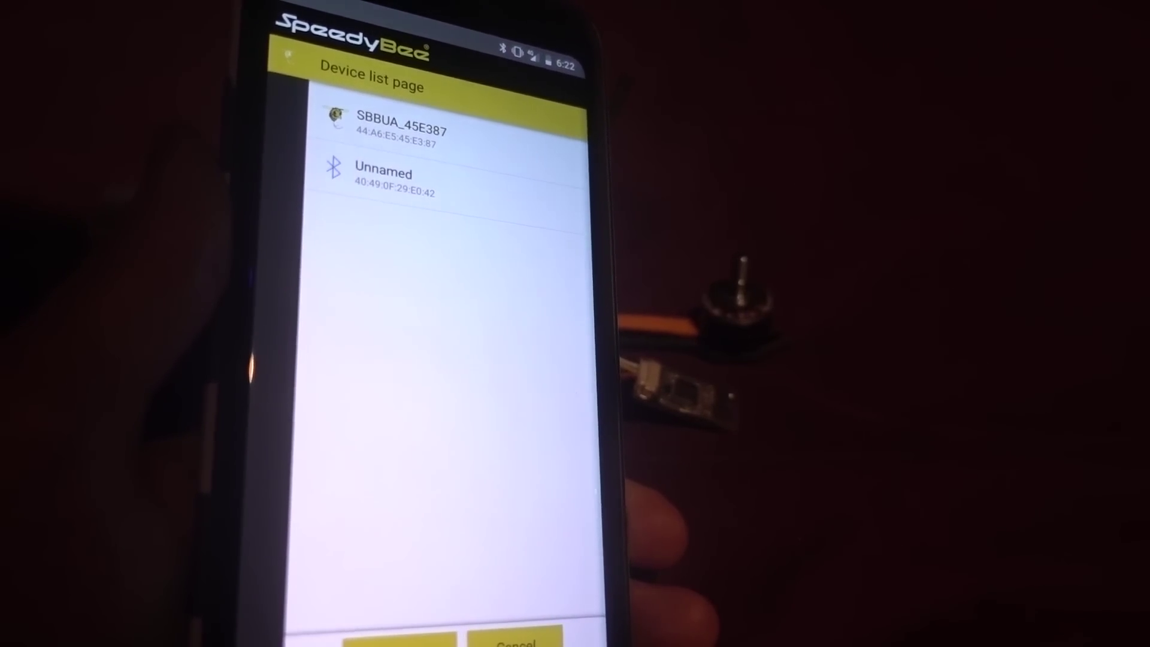
left_click(400, 639)
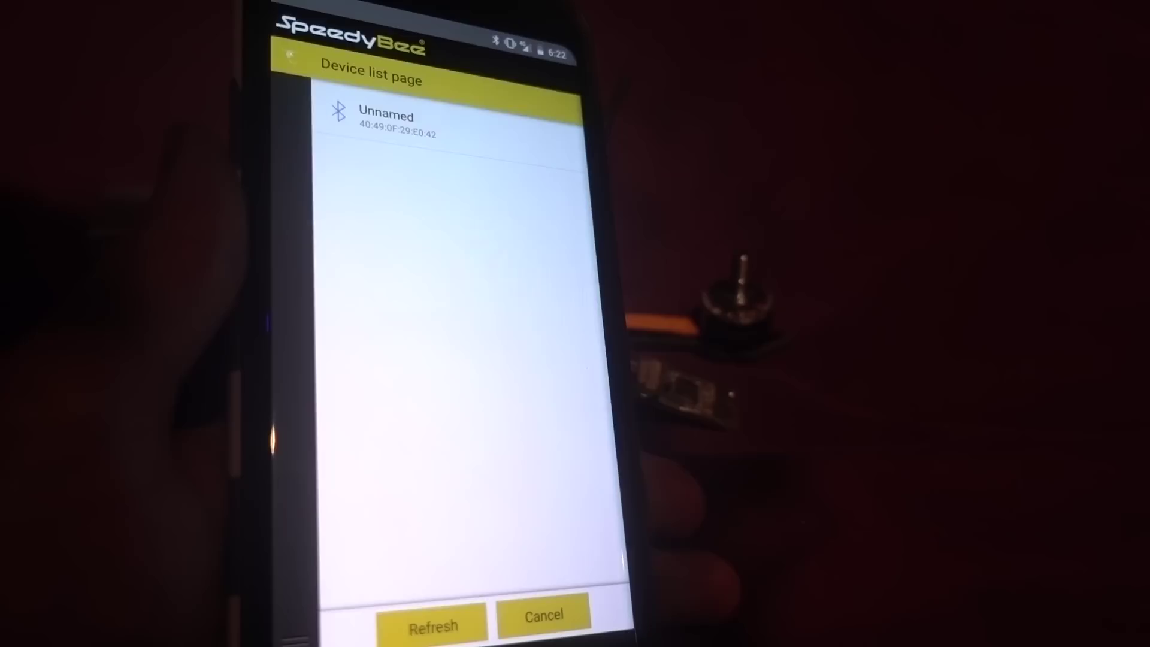